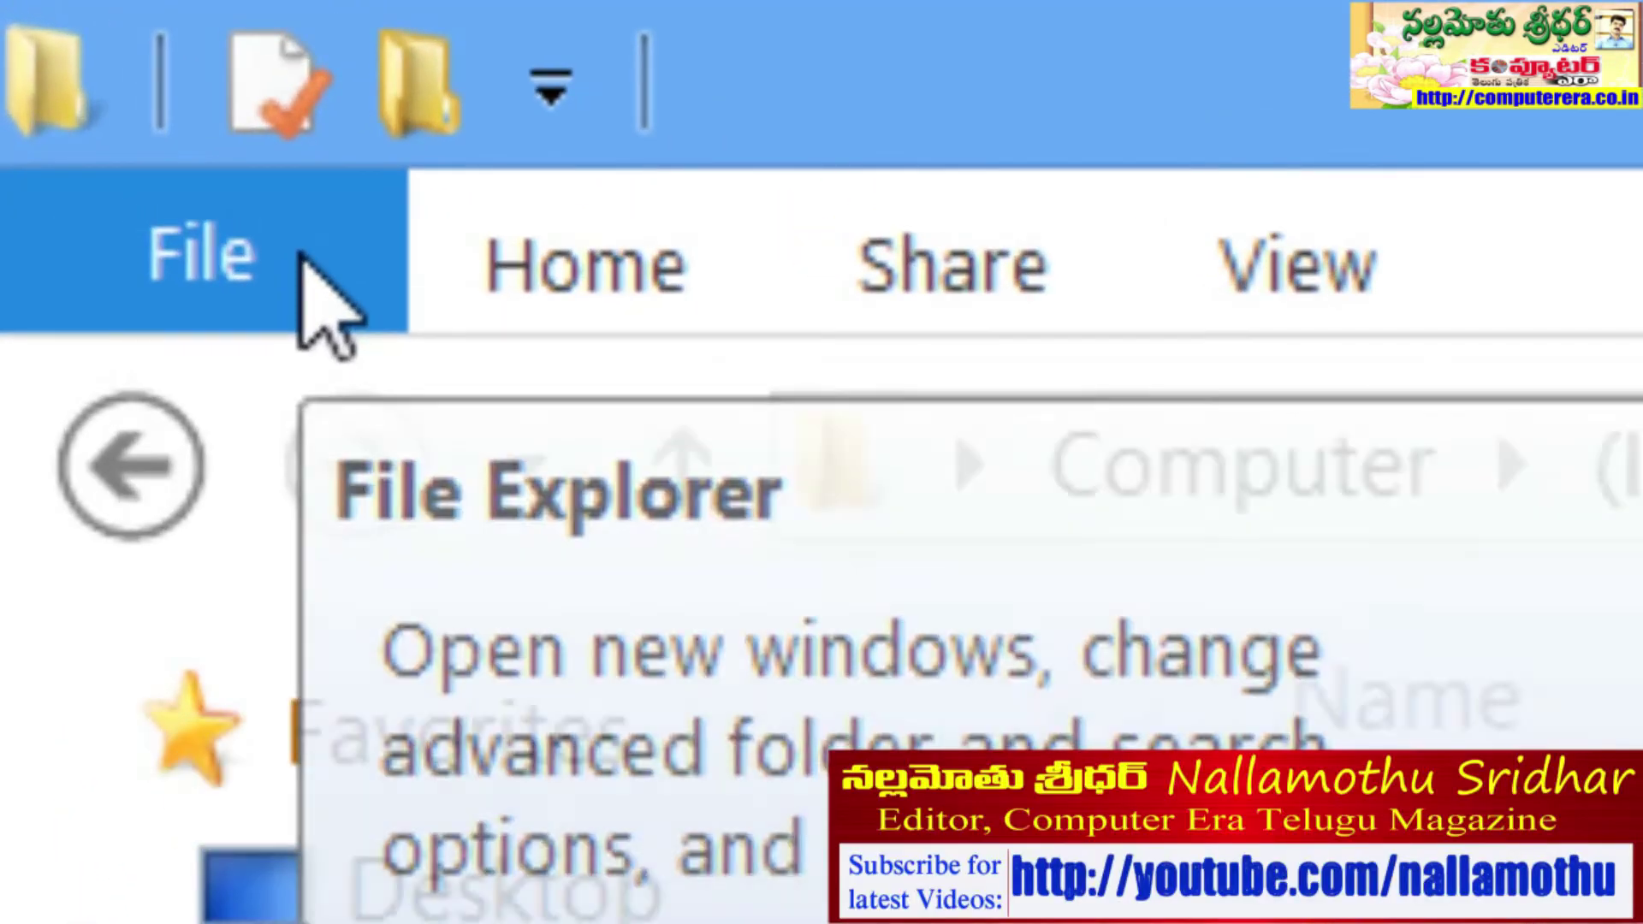
- From the File menu, launch a Command Prompt in the I:\ERA 2011 New\MAR 2012 folder
click(192, 166)
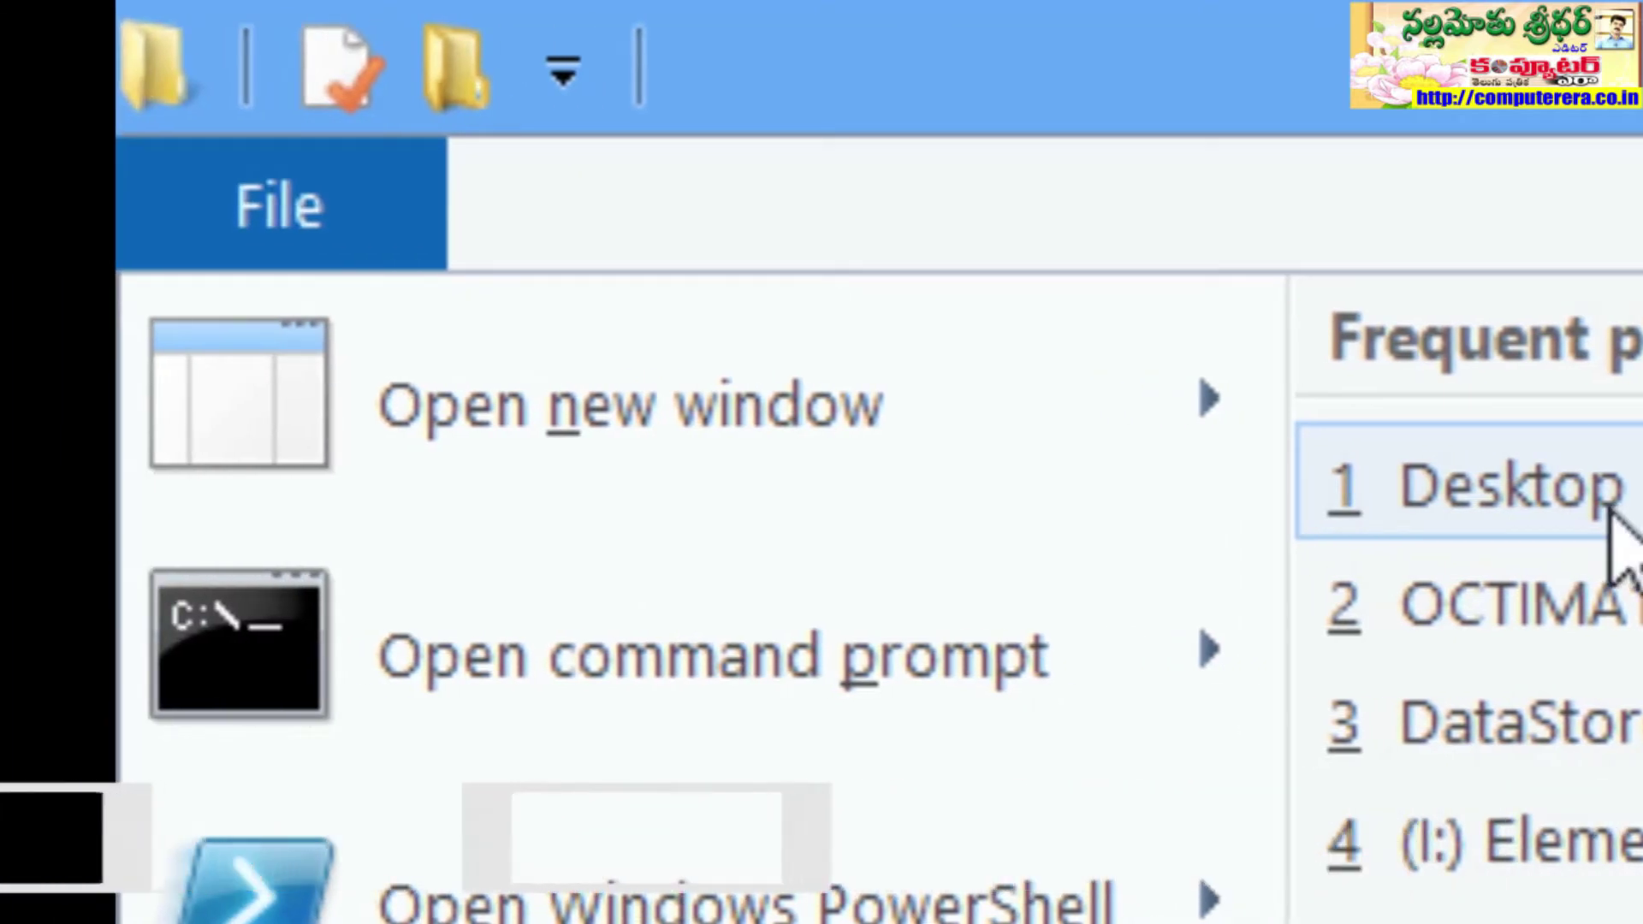
mouse_move(1172, 427)
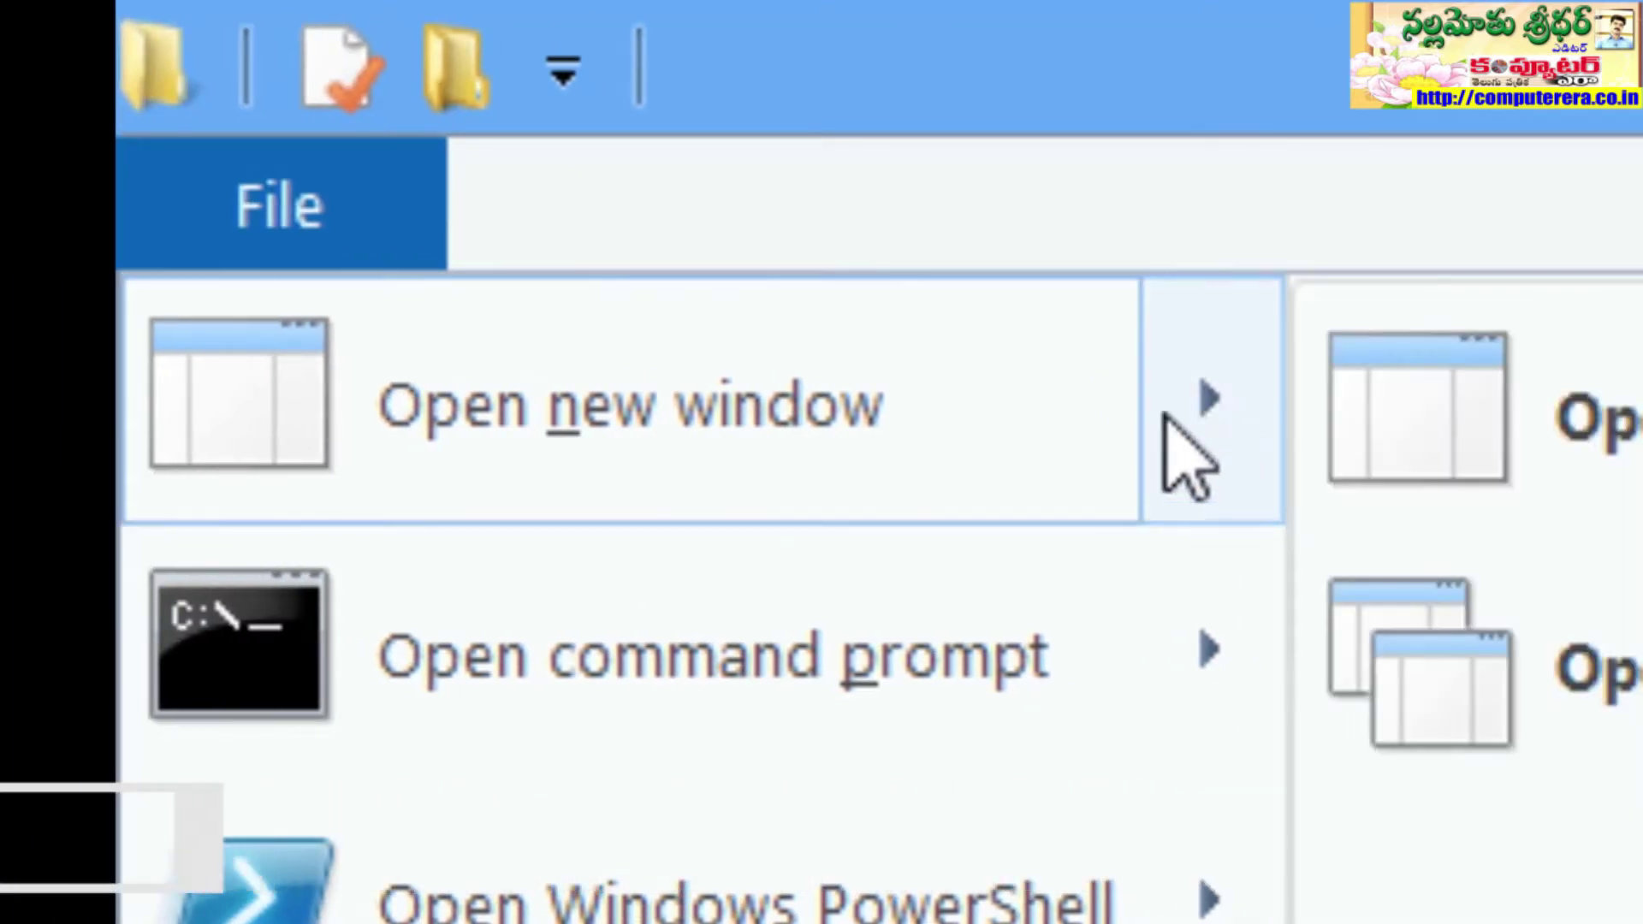
mouse_move(890, 821)
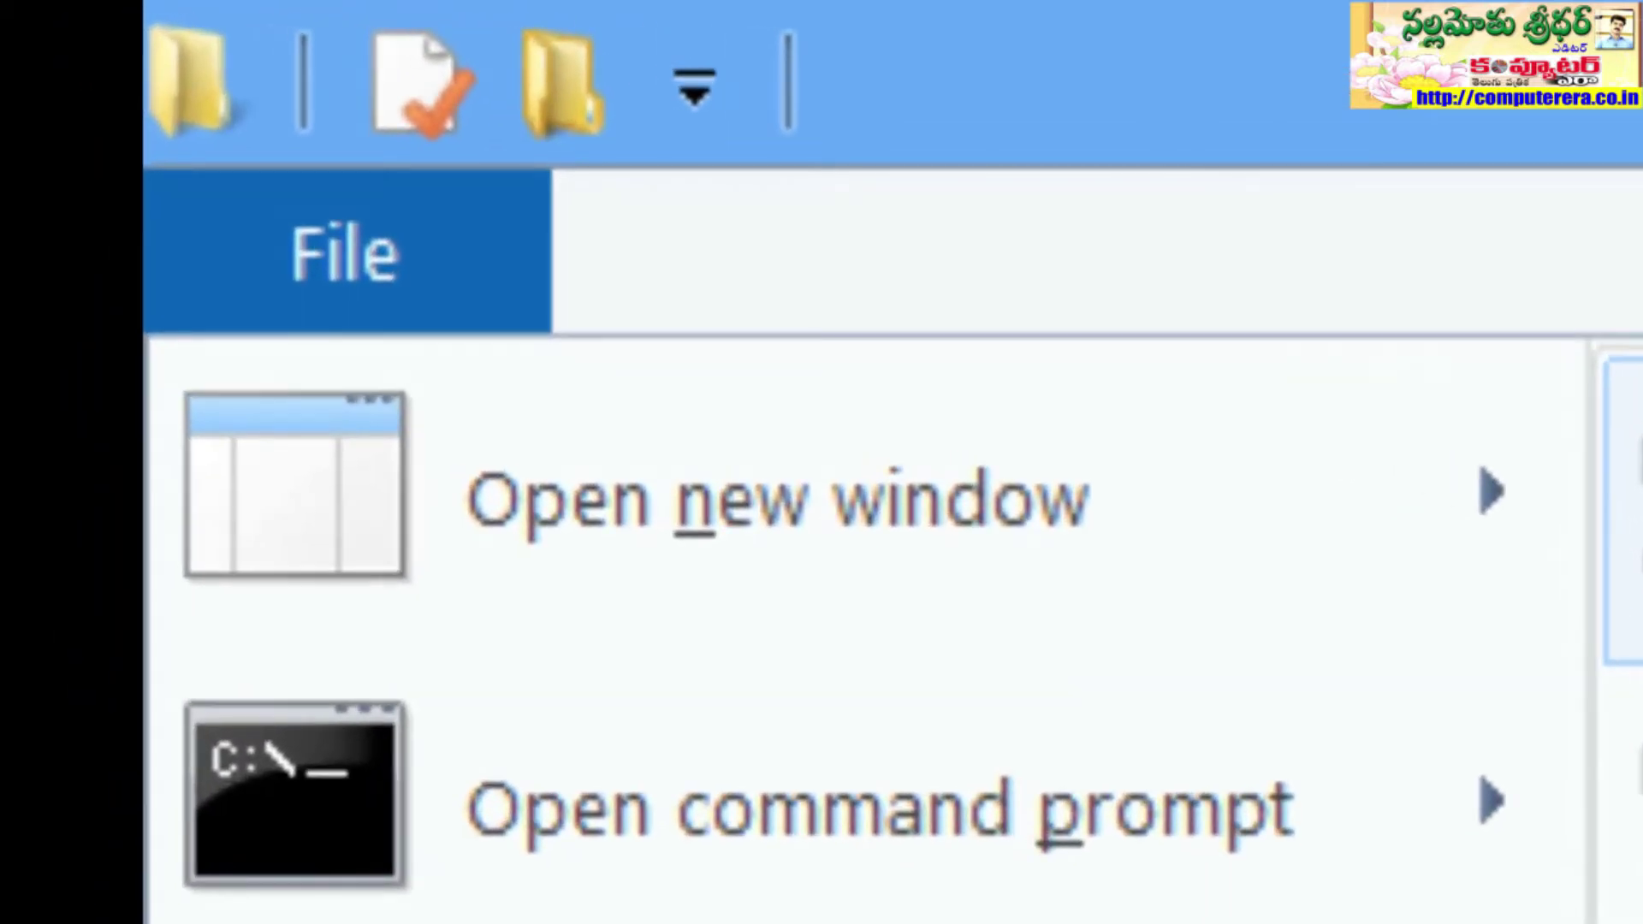
click(438, 274)
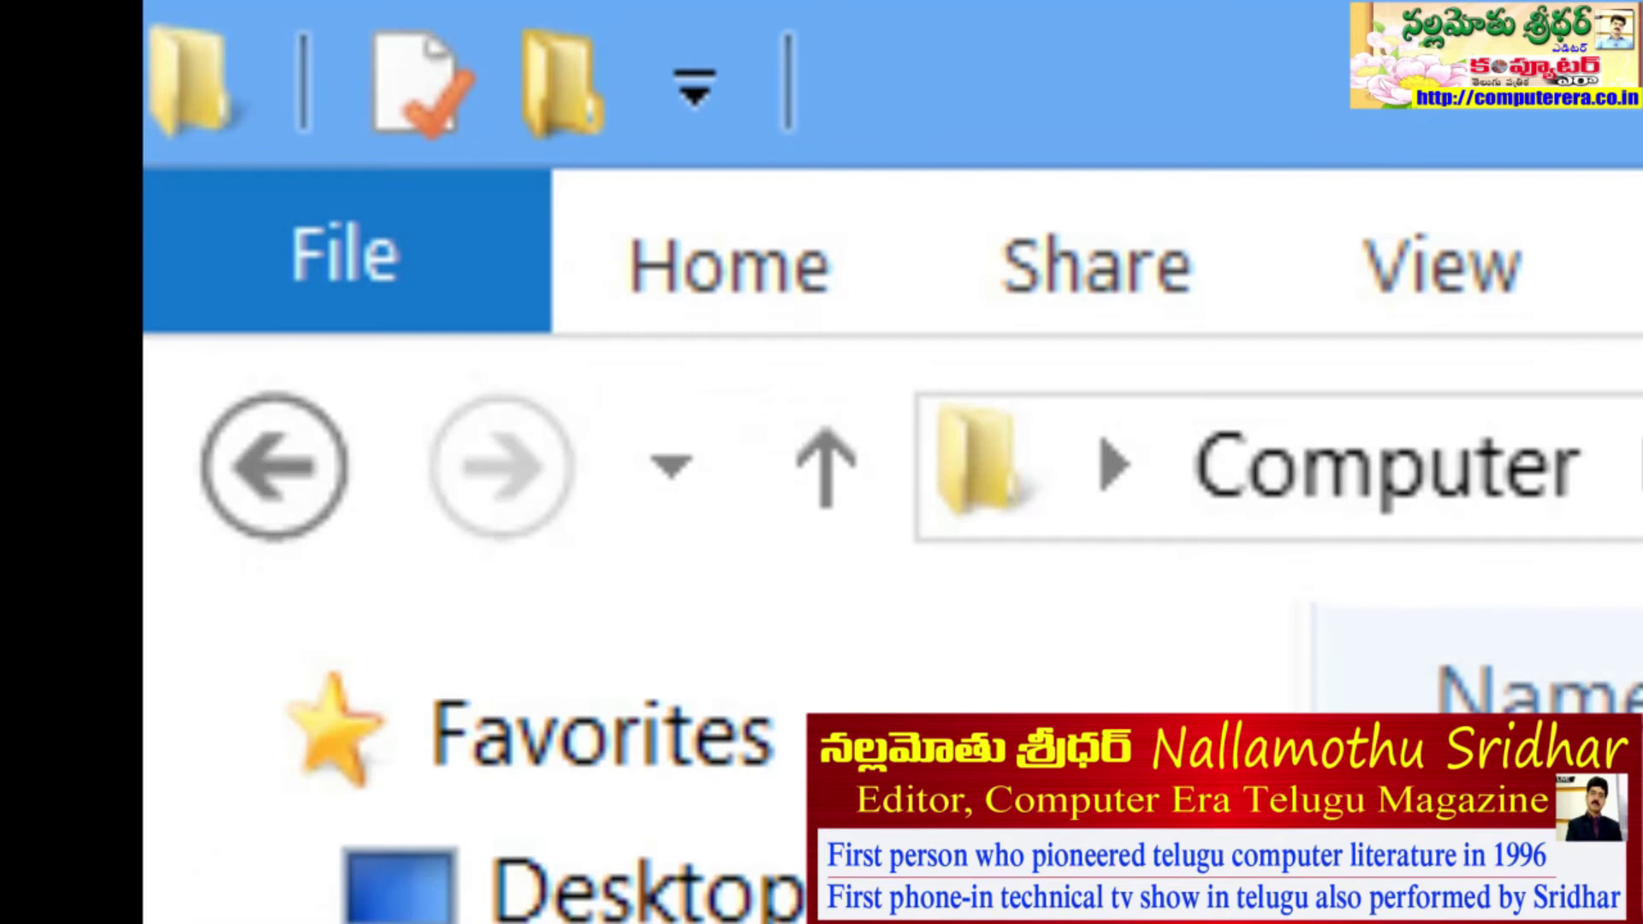
click(439, 274)
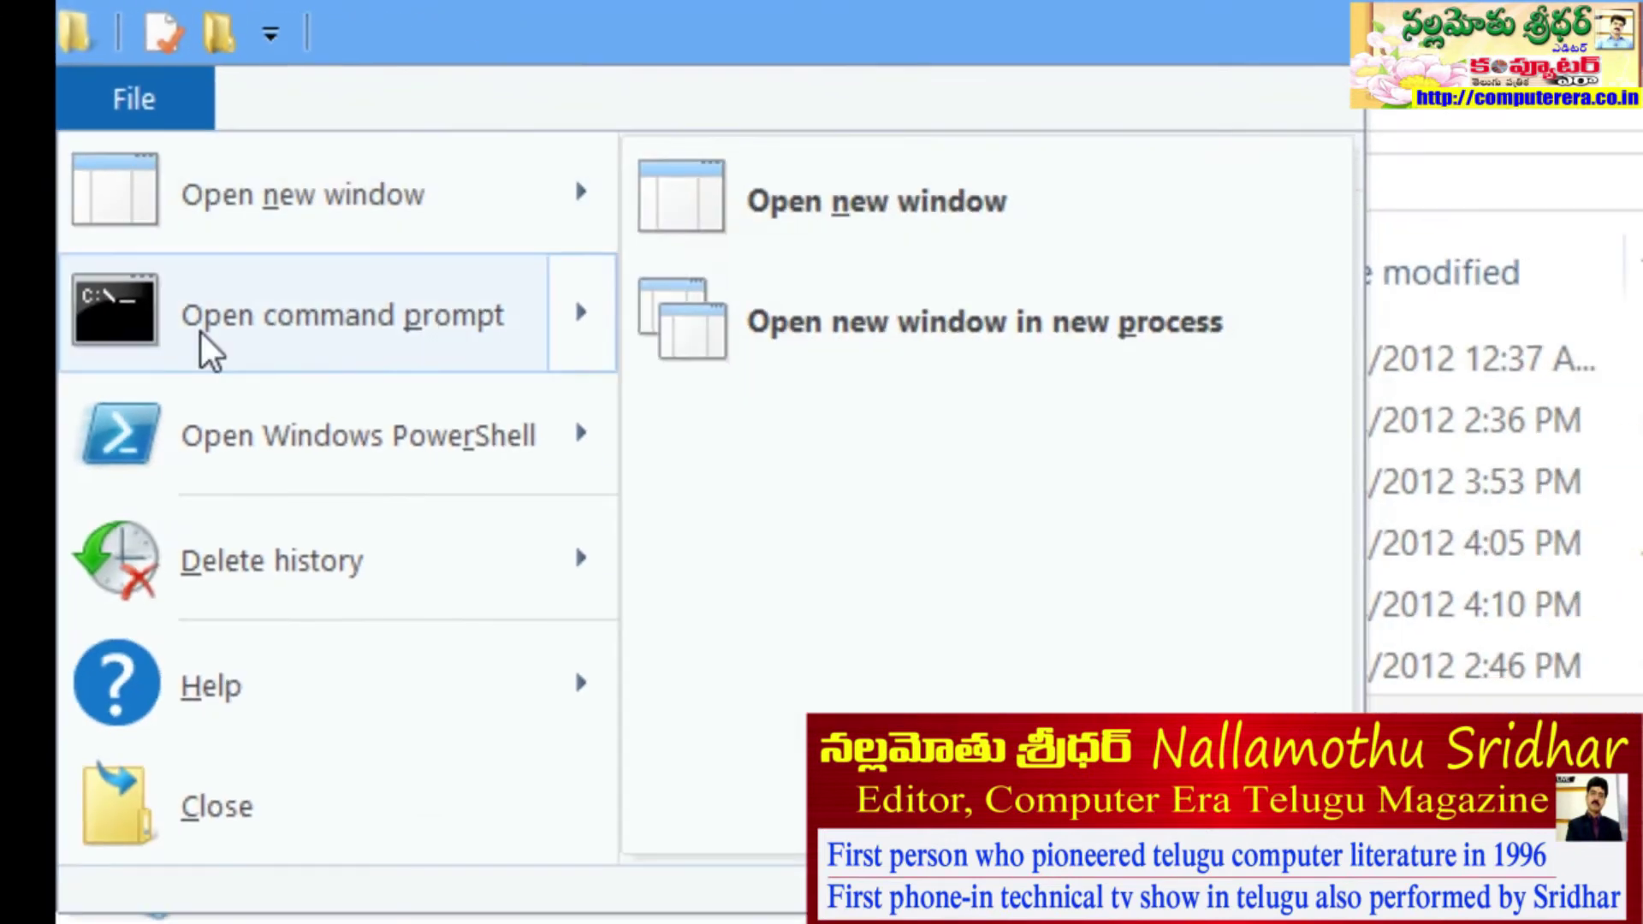
mouse_move(218, 274)
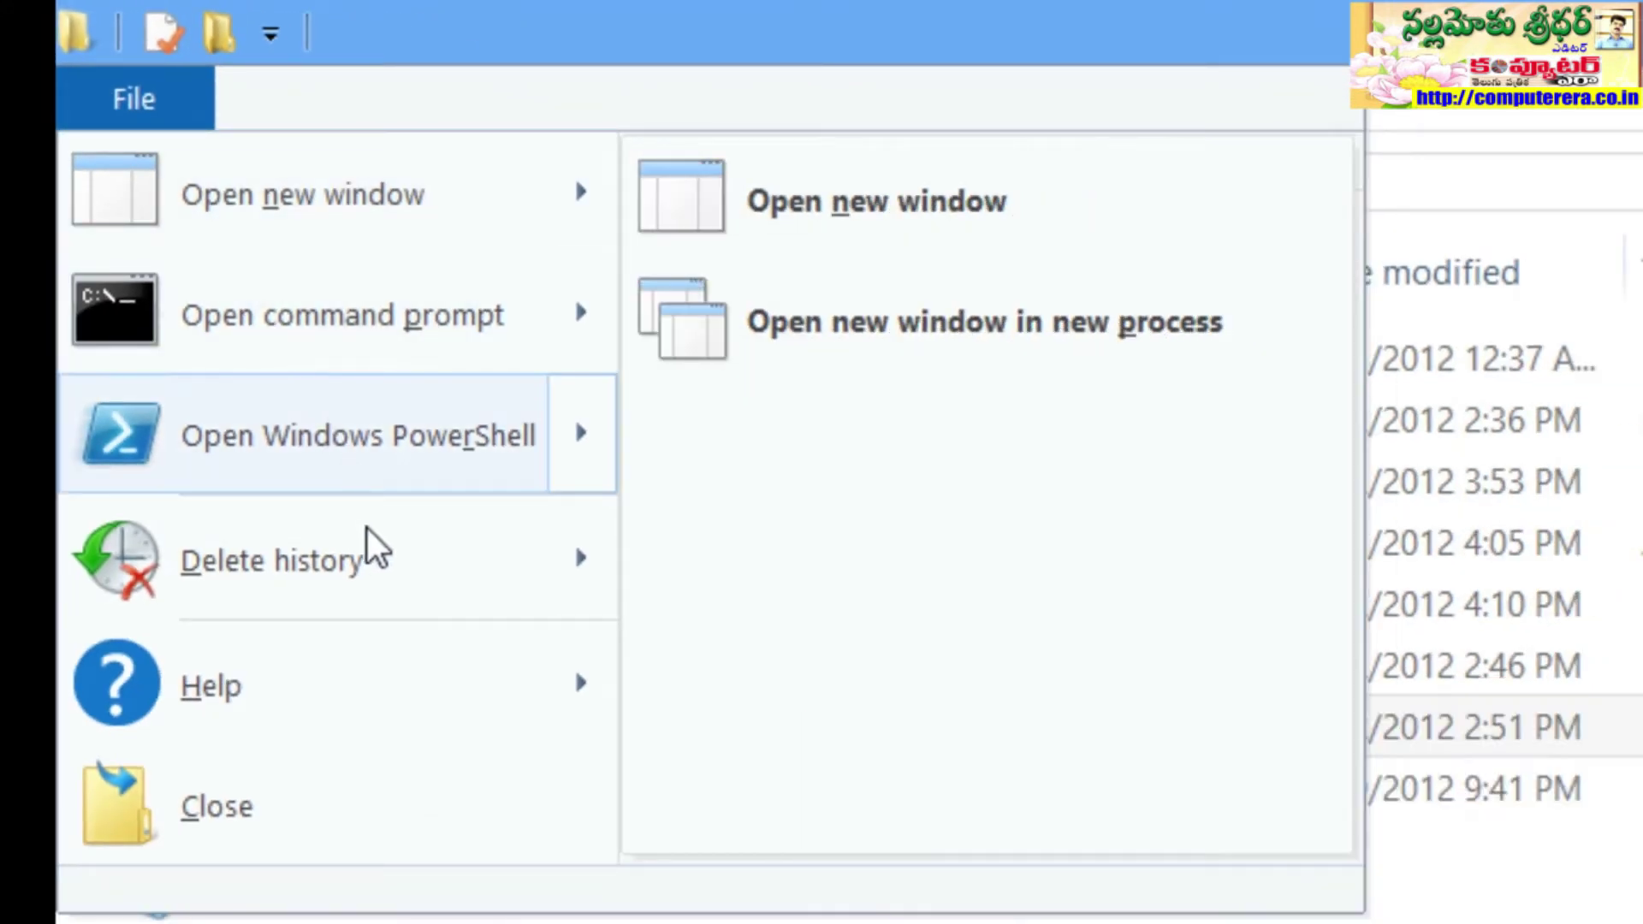
mouse_move(440, 352)
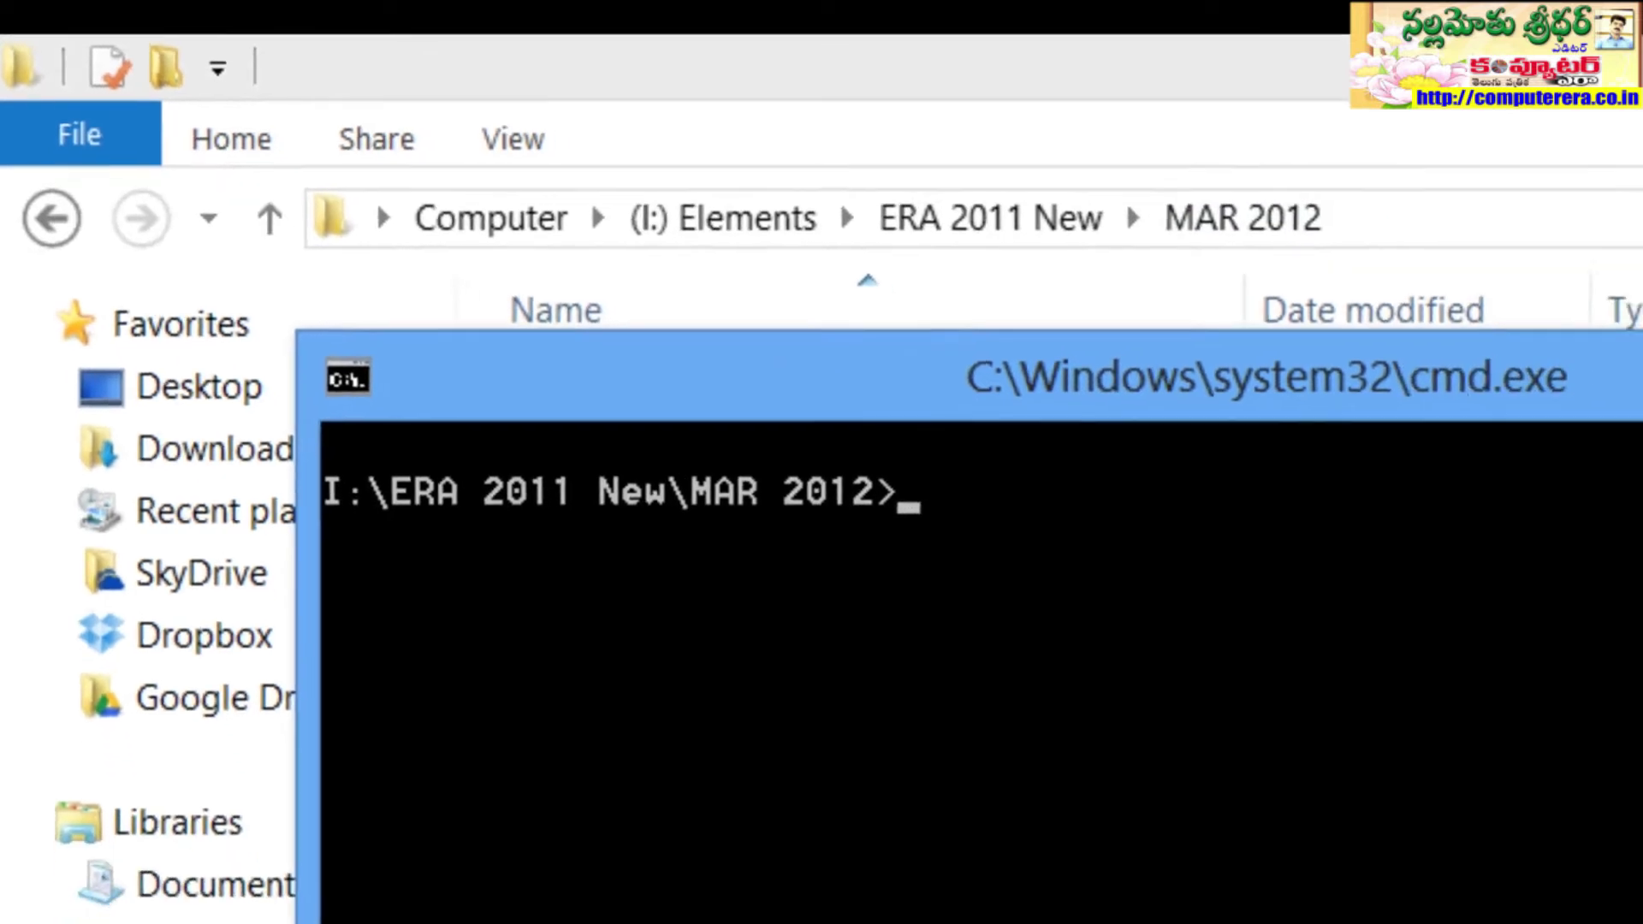
- Replace cmd.exe with a Windows PowerShell window on MAR 2012, then close PowerShell too
click(971, 193)
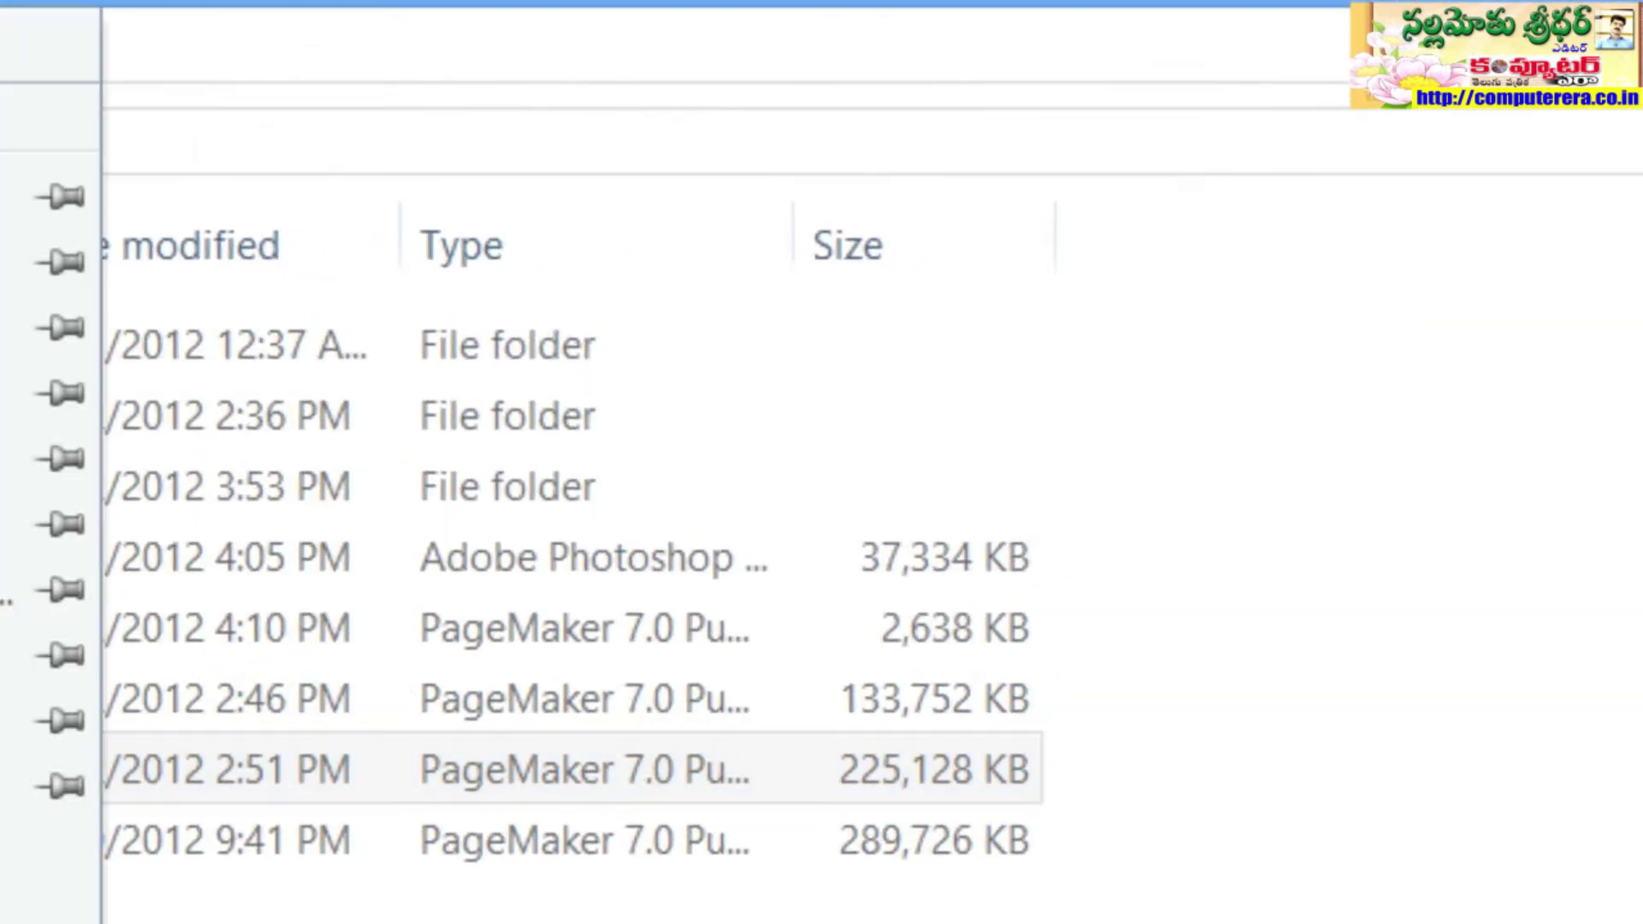
click(0, 45)
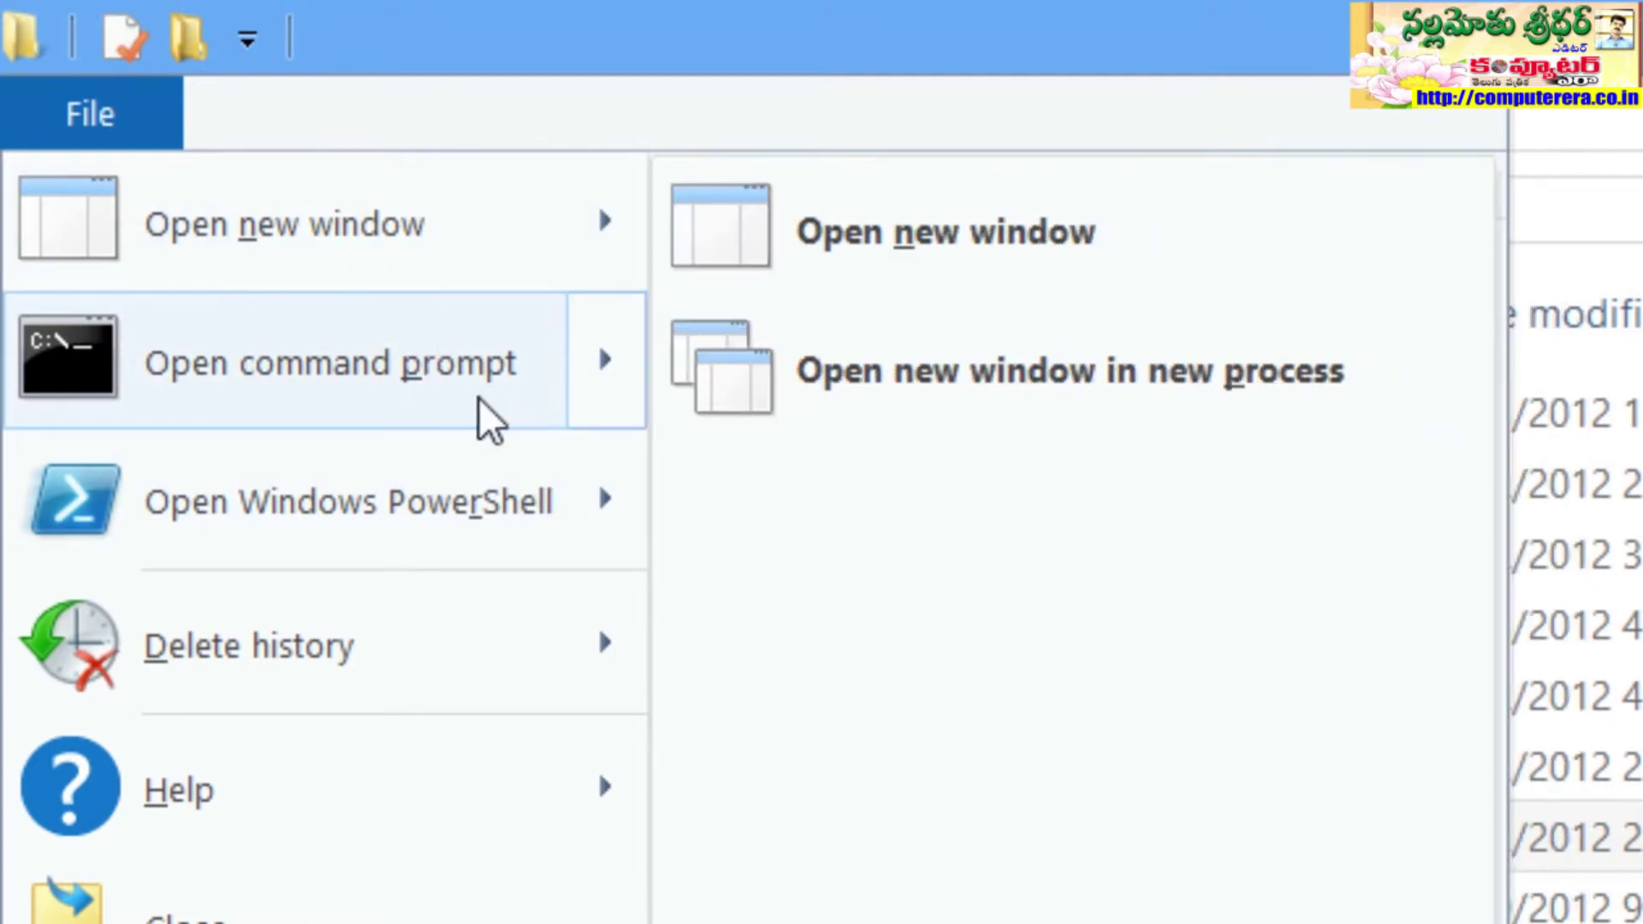
mouse_move(610, 524)
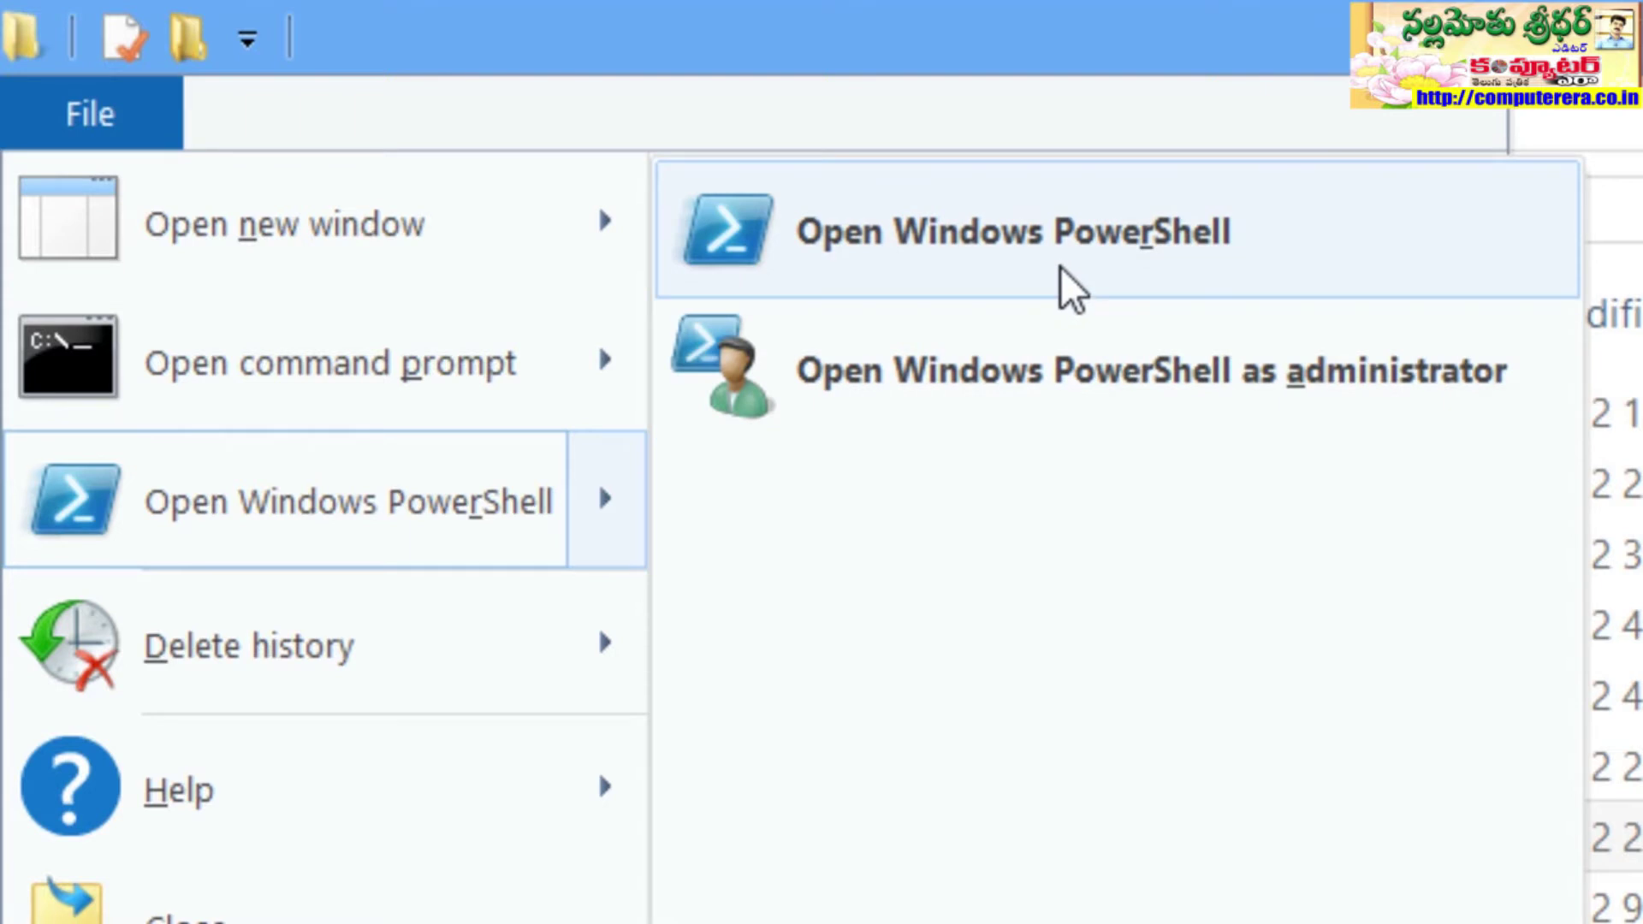
click(1071, 290)
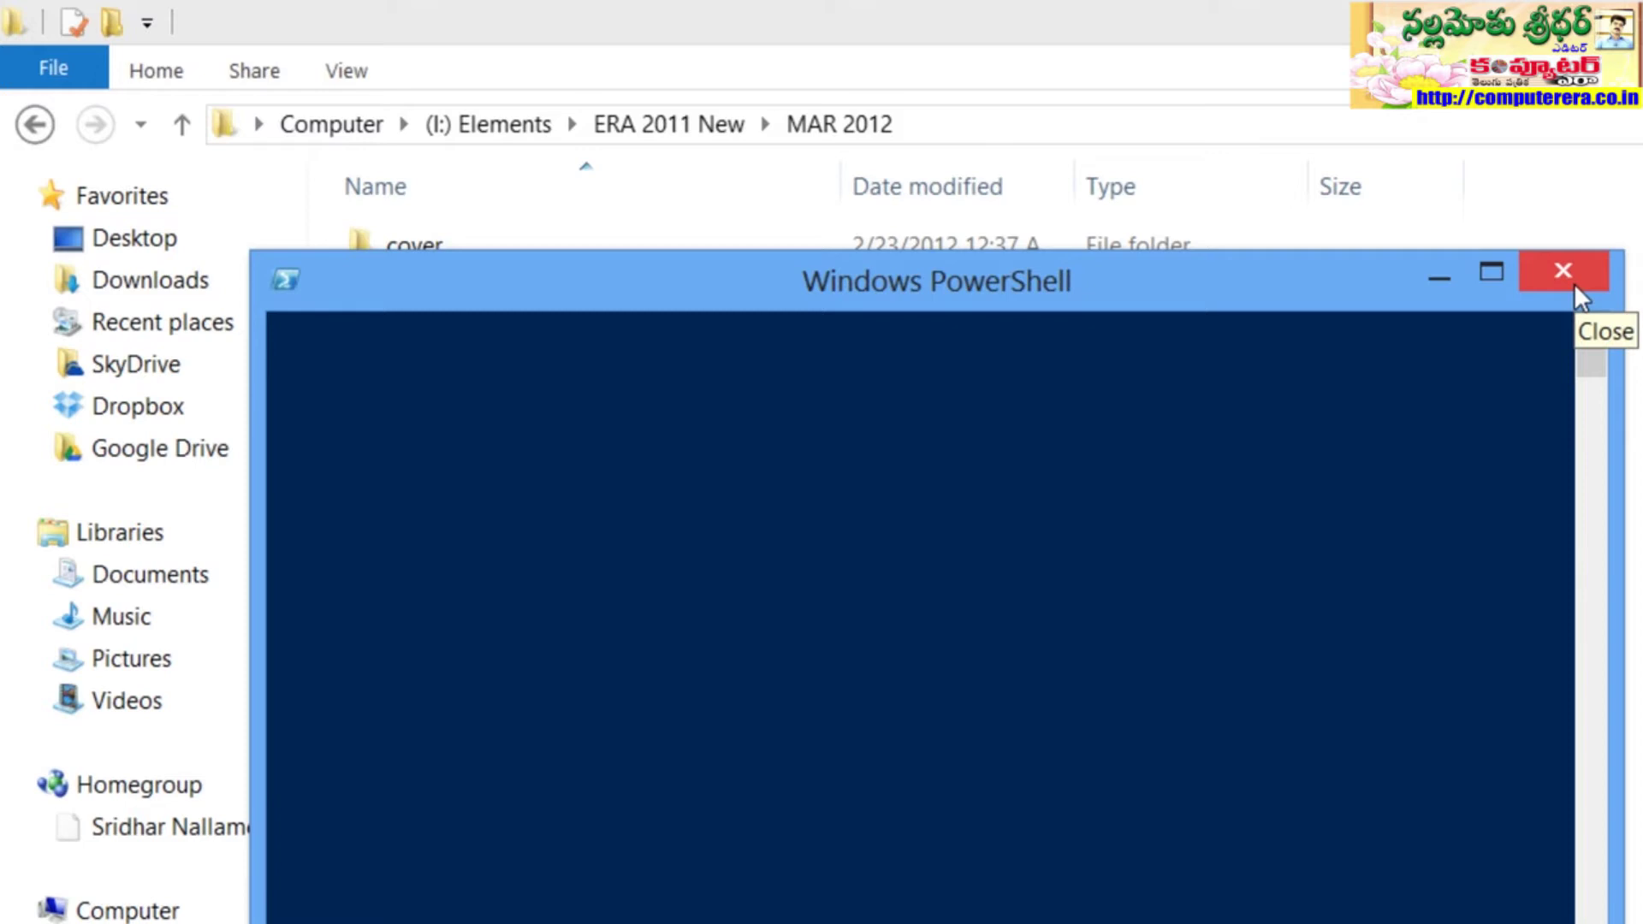
click(1573, 282)
click(132, 70)
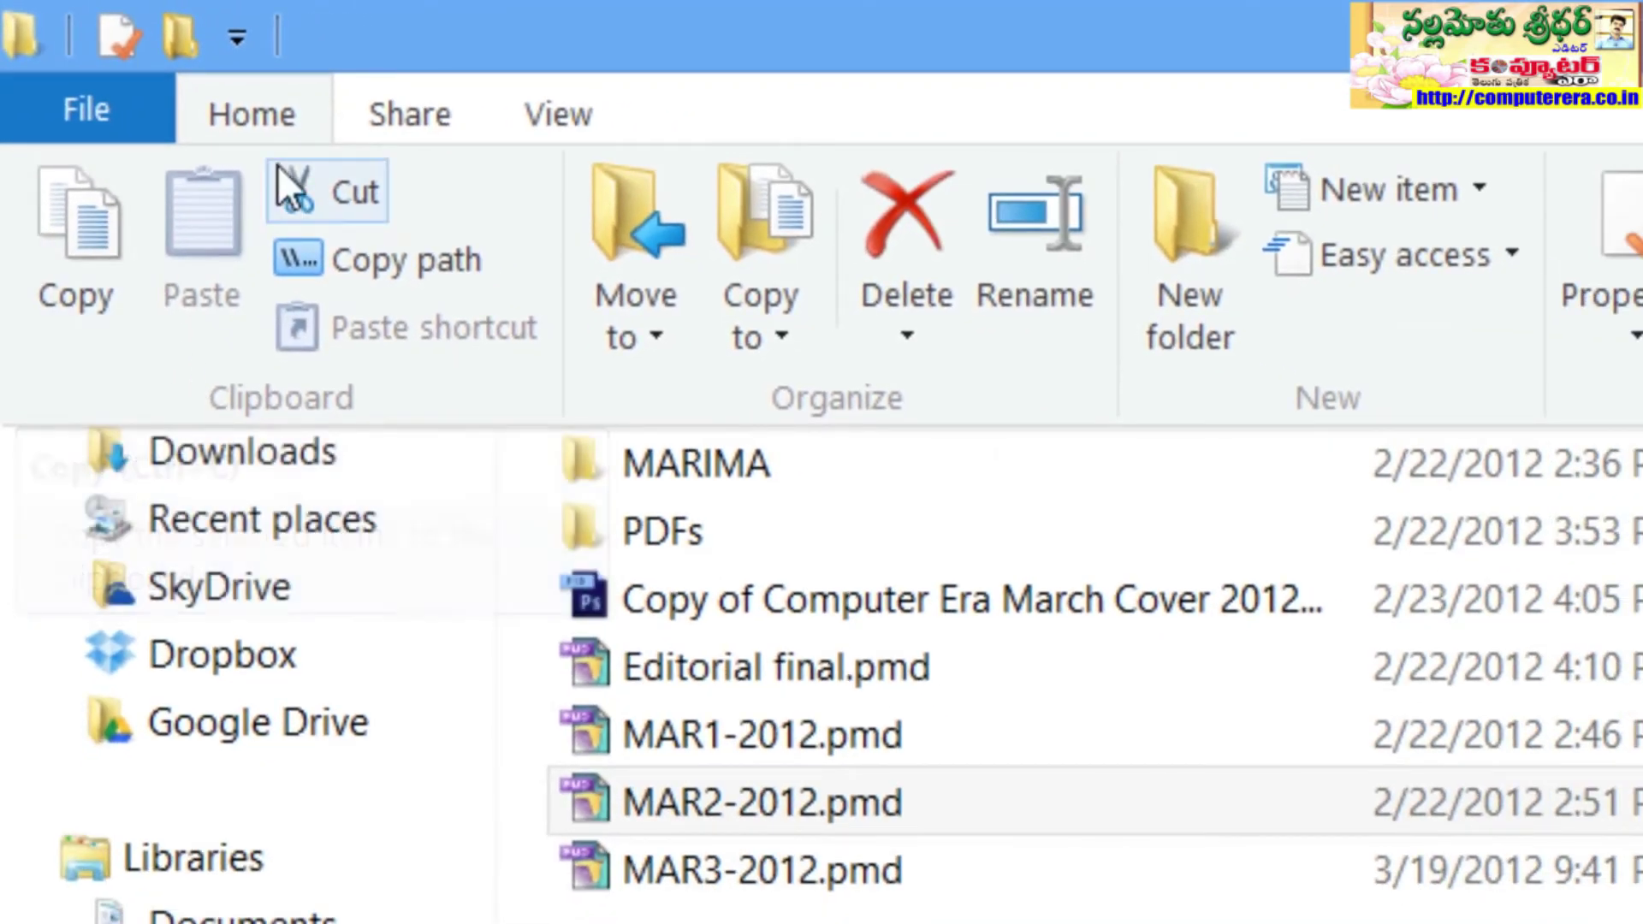
- Copy the full path of MAR2-2012.pmd and paste it into an Untitled Notepad page
click(392, 249)
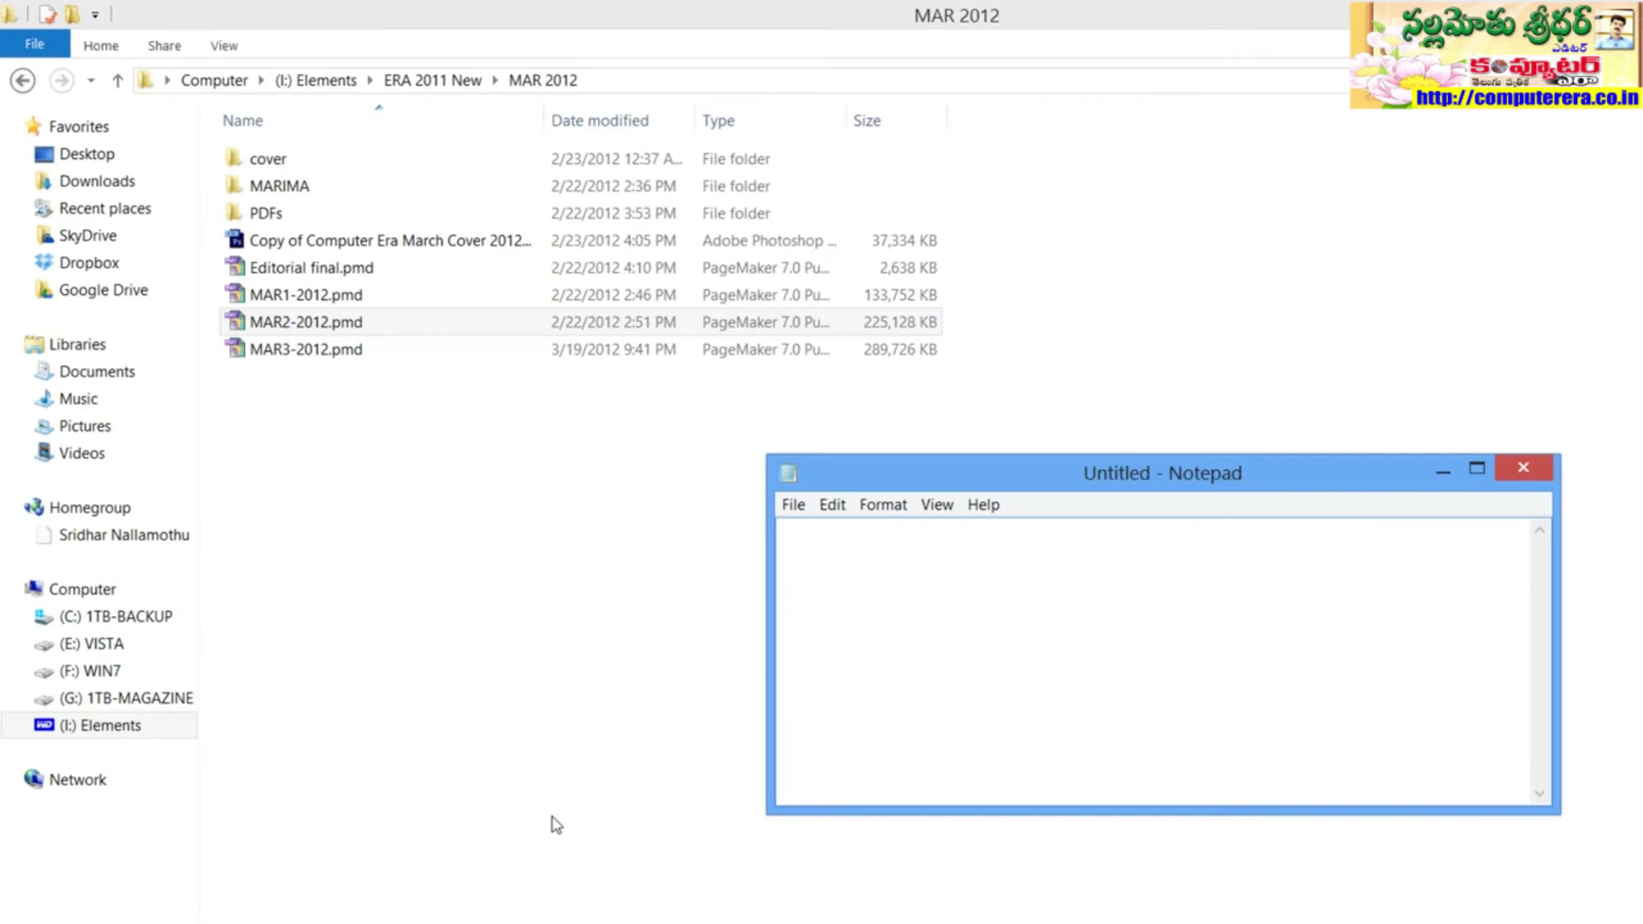
key(ctrl+v)
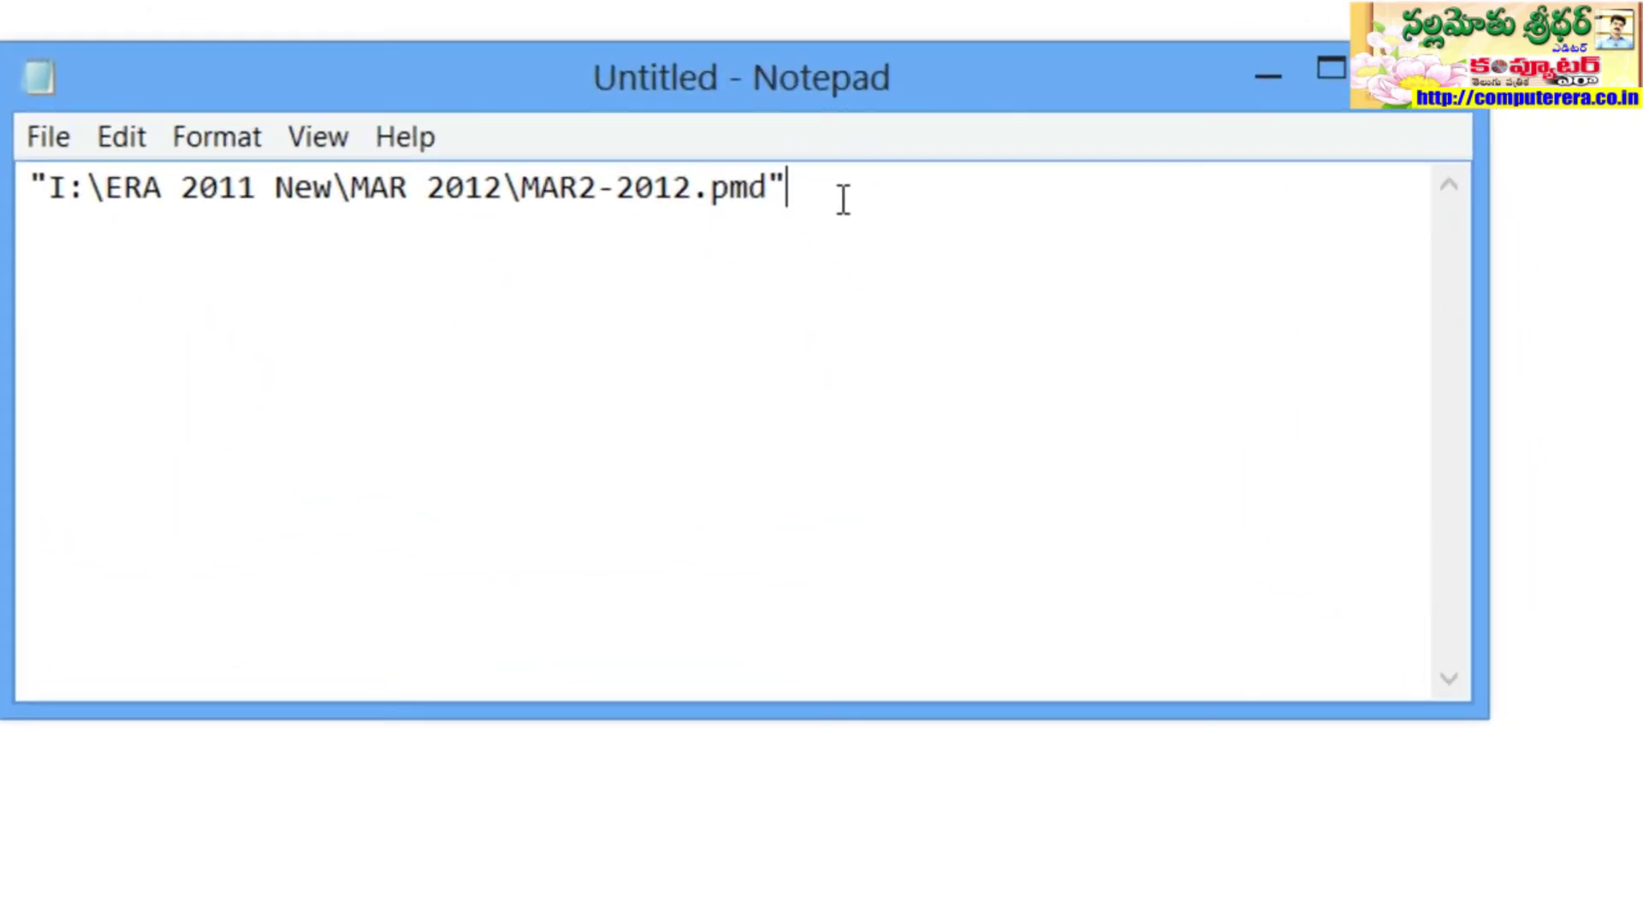
drag(843, 200, 66, 188)
click(427, 188)
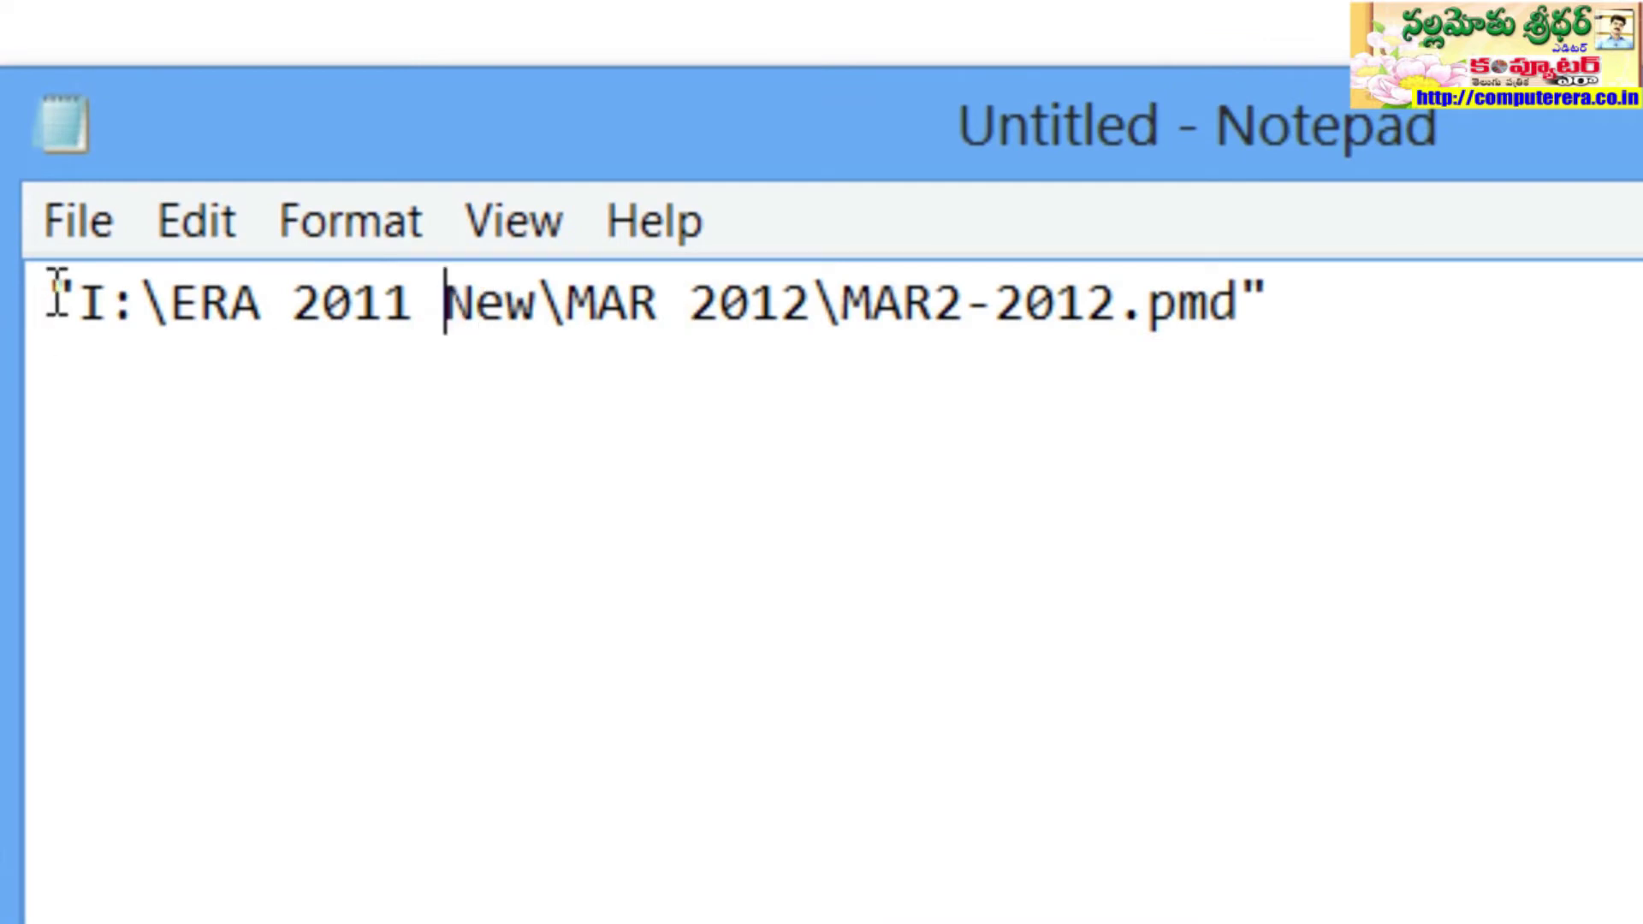
drag(56, 296, 1450, 332)
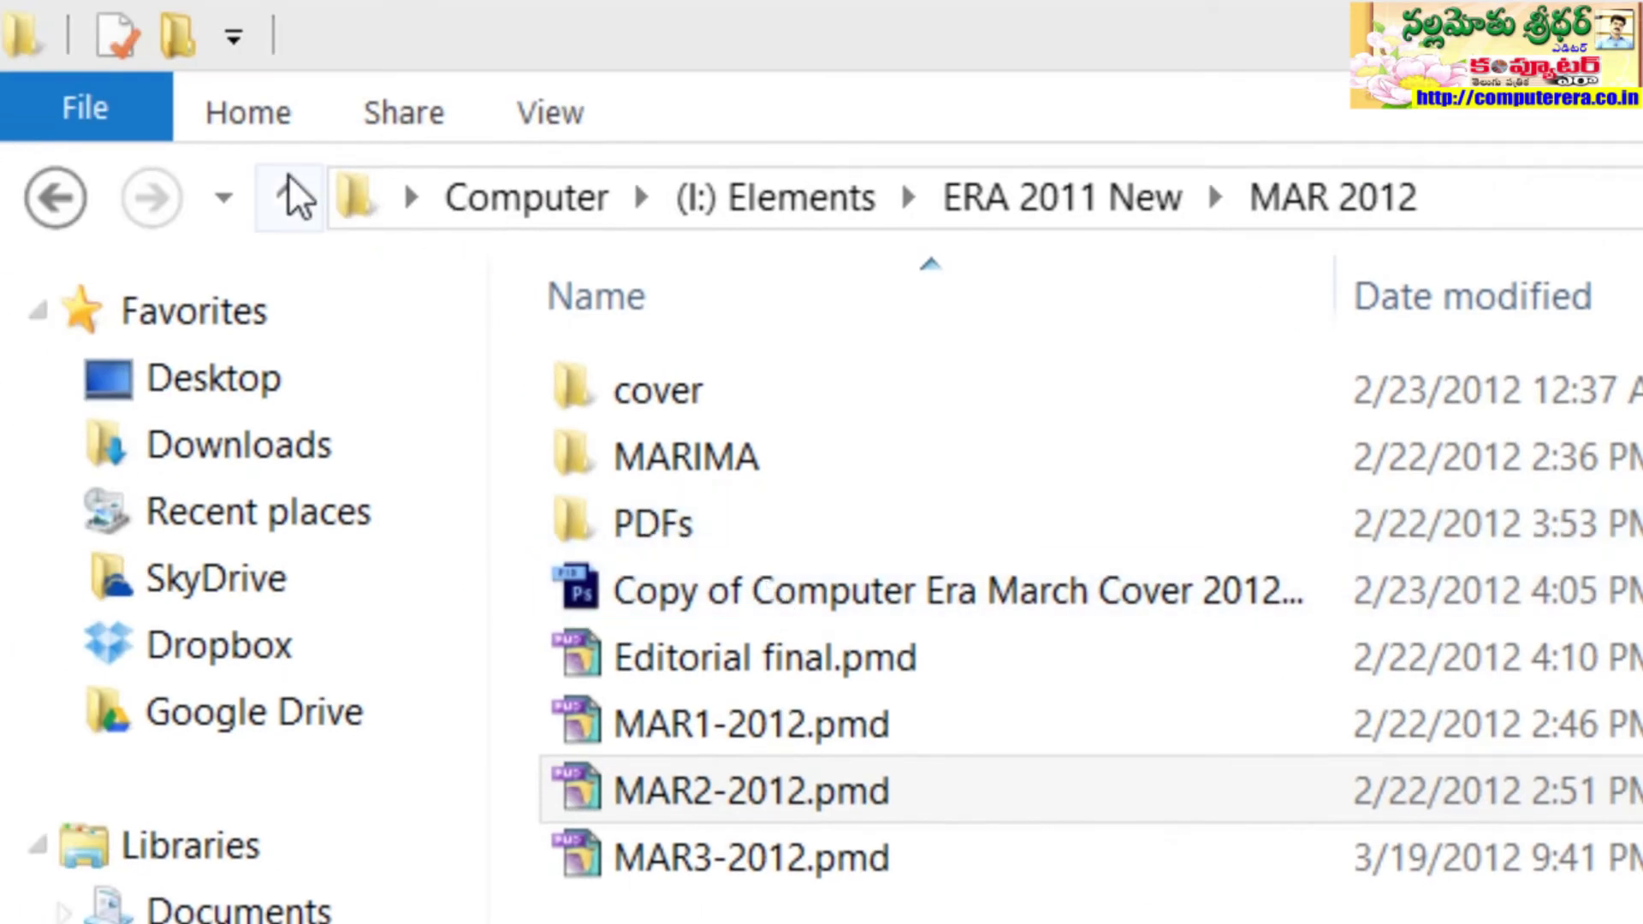
click(257, 141)
click(236, 119)
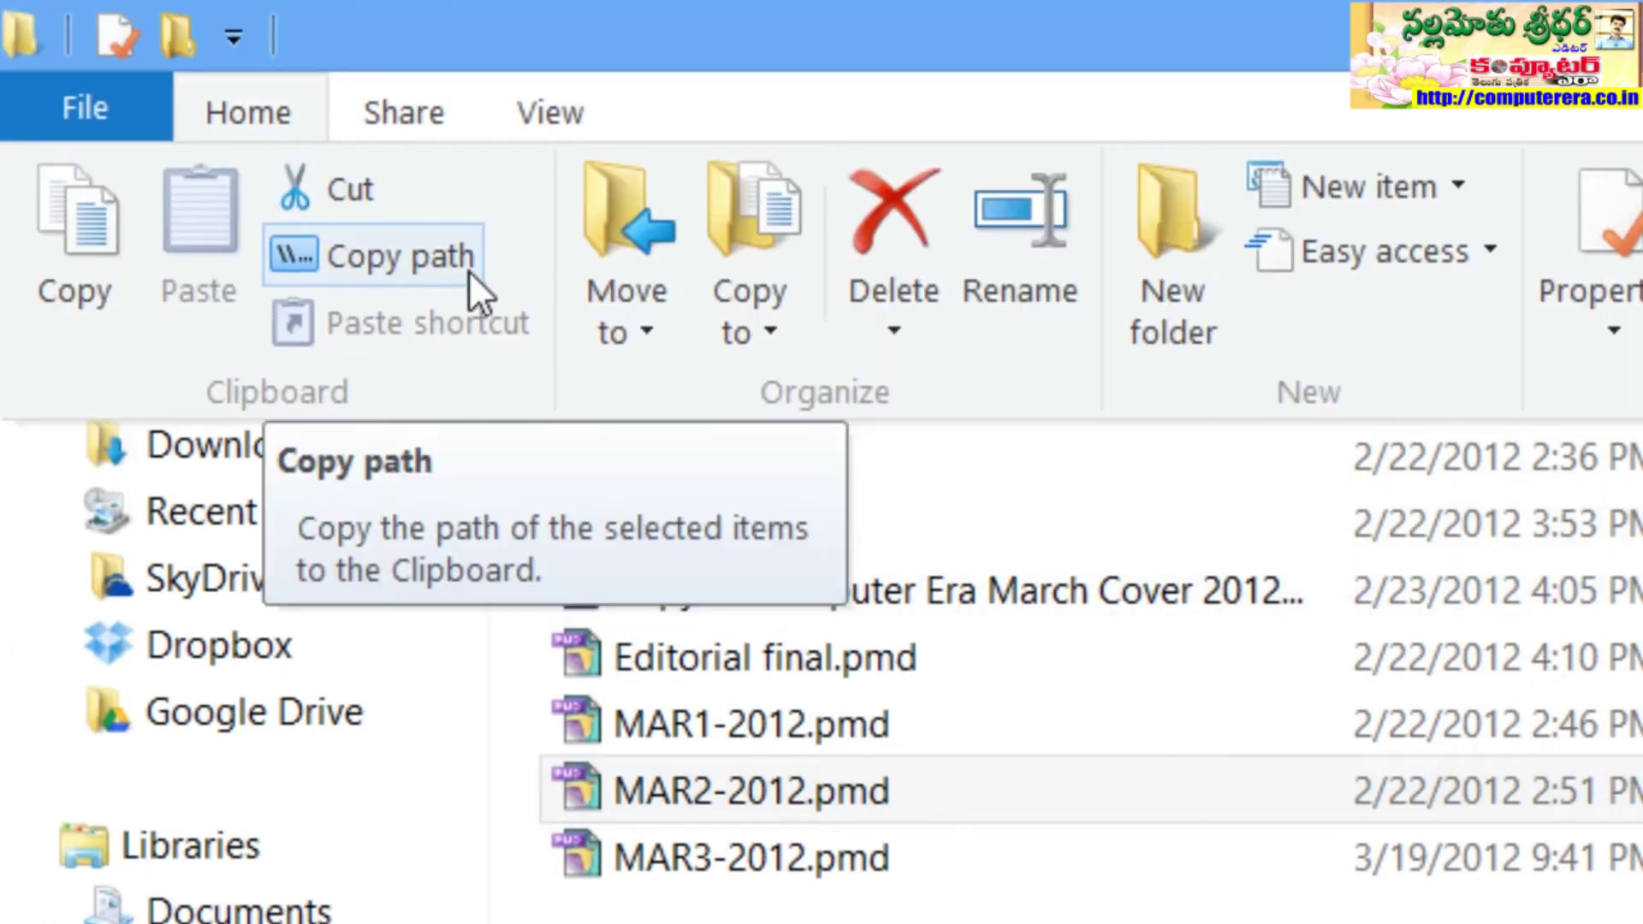
click(646, 337)
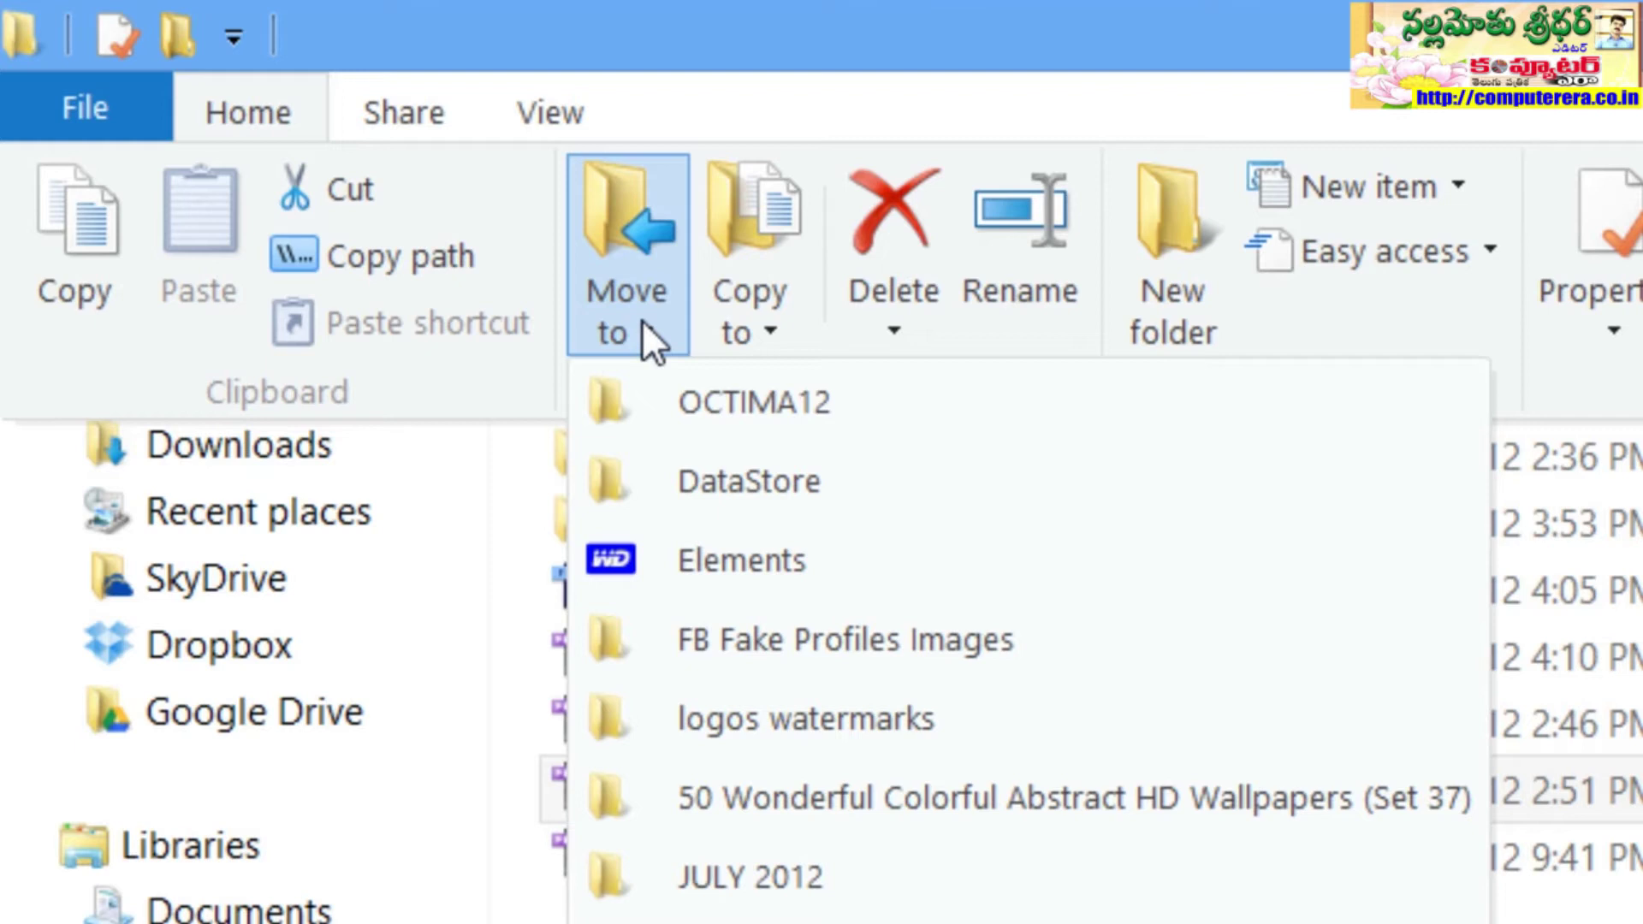
click(764, 98)
click(223, 120)
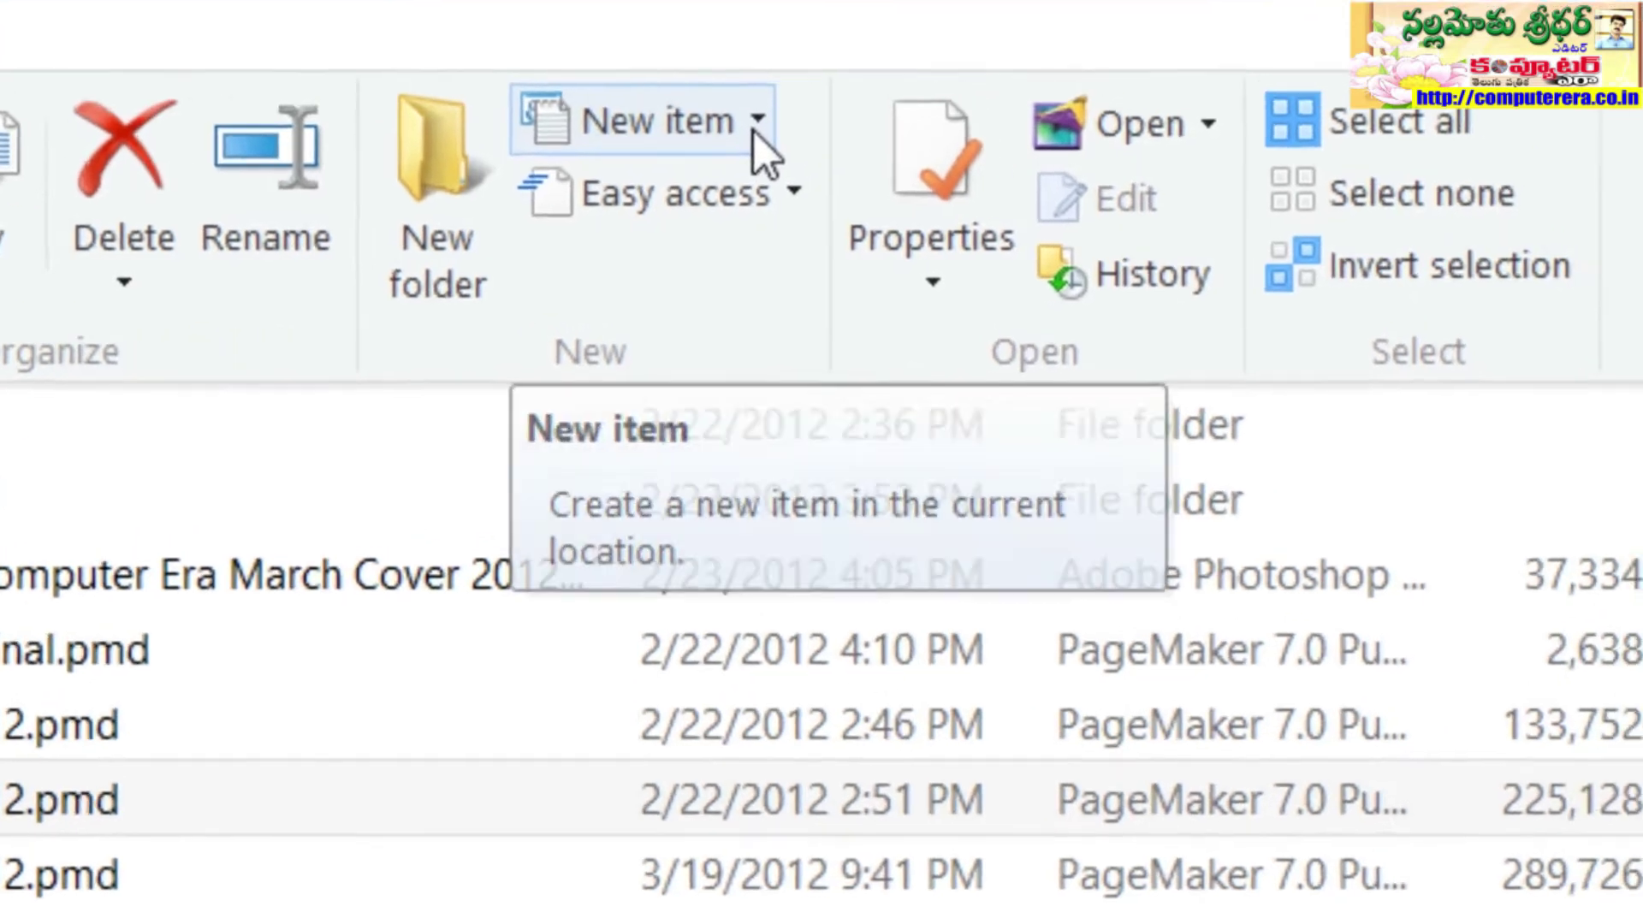
click(930, 139)
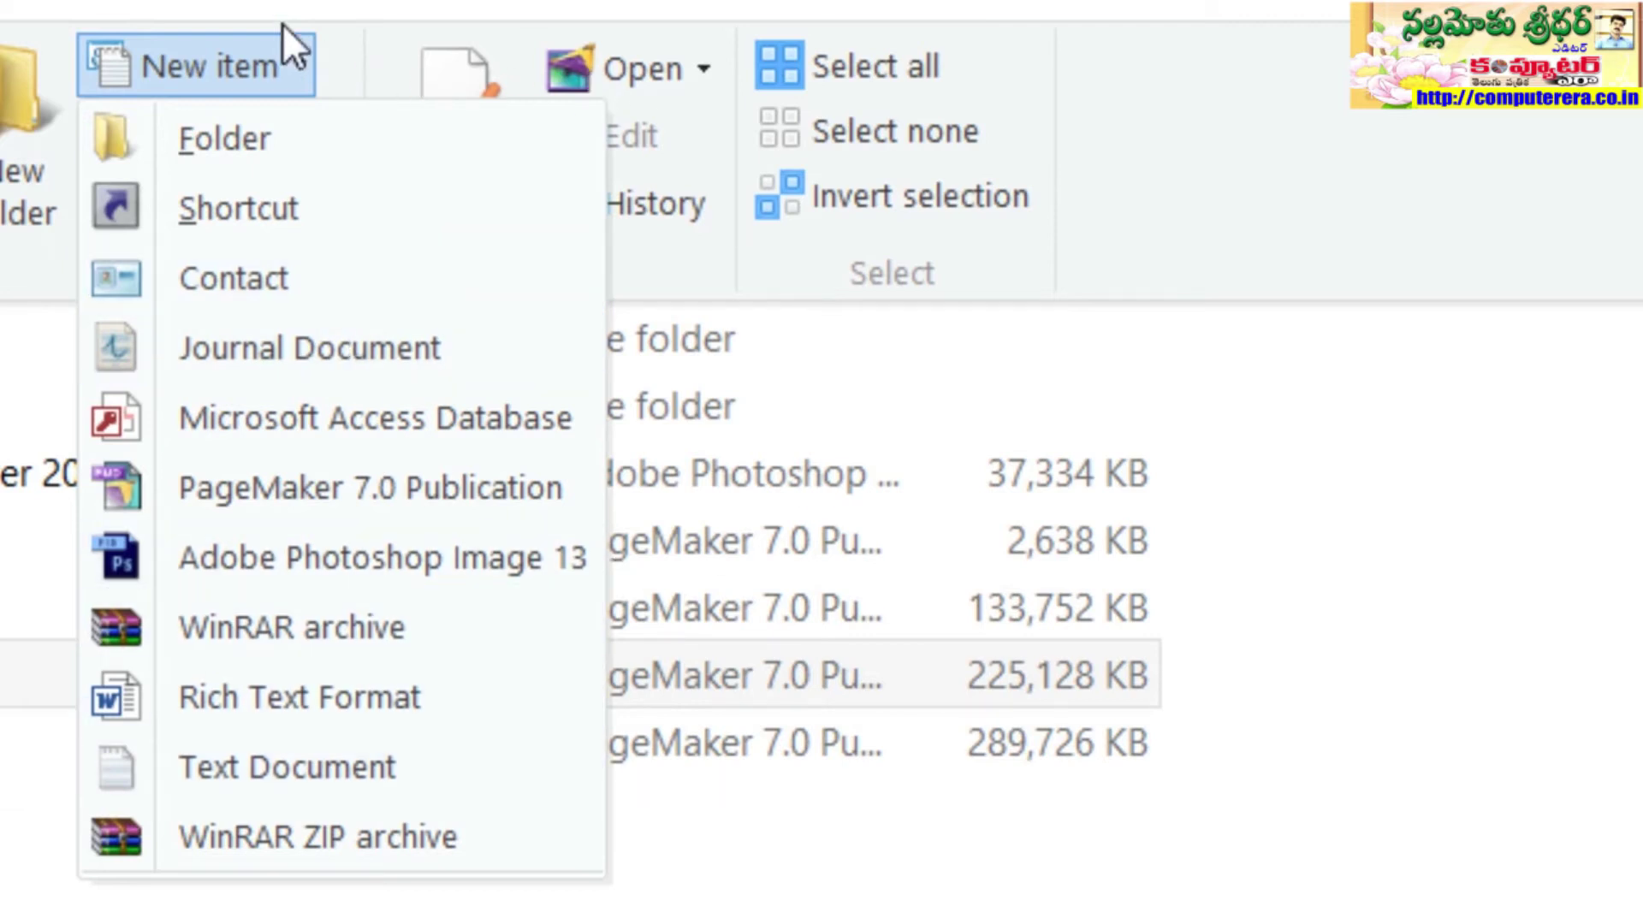
click(469, 14)
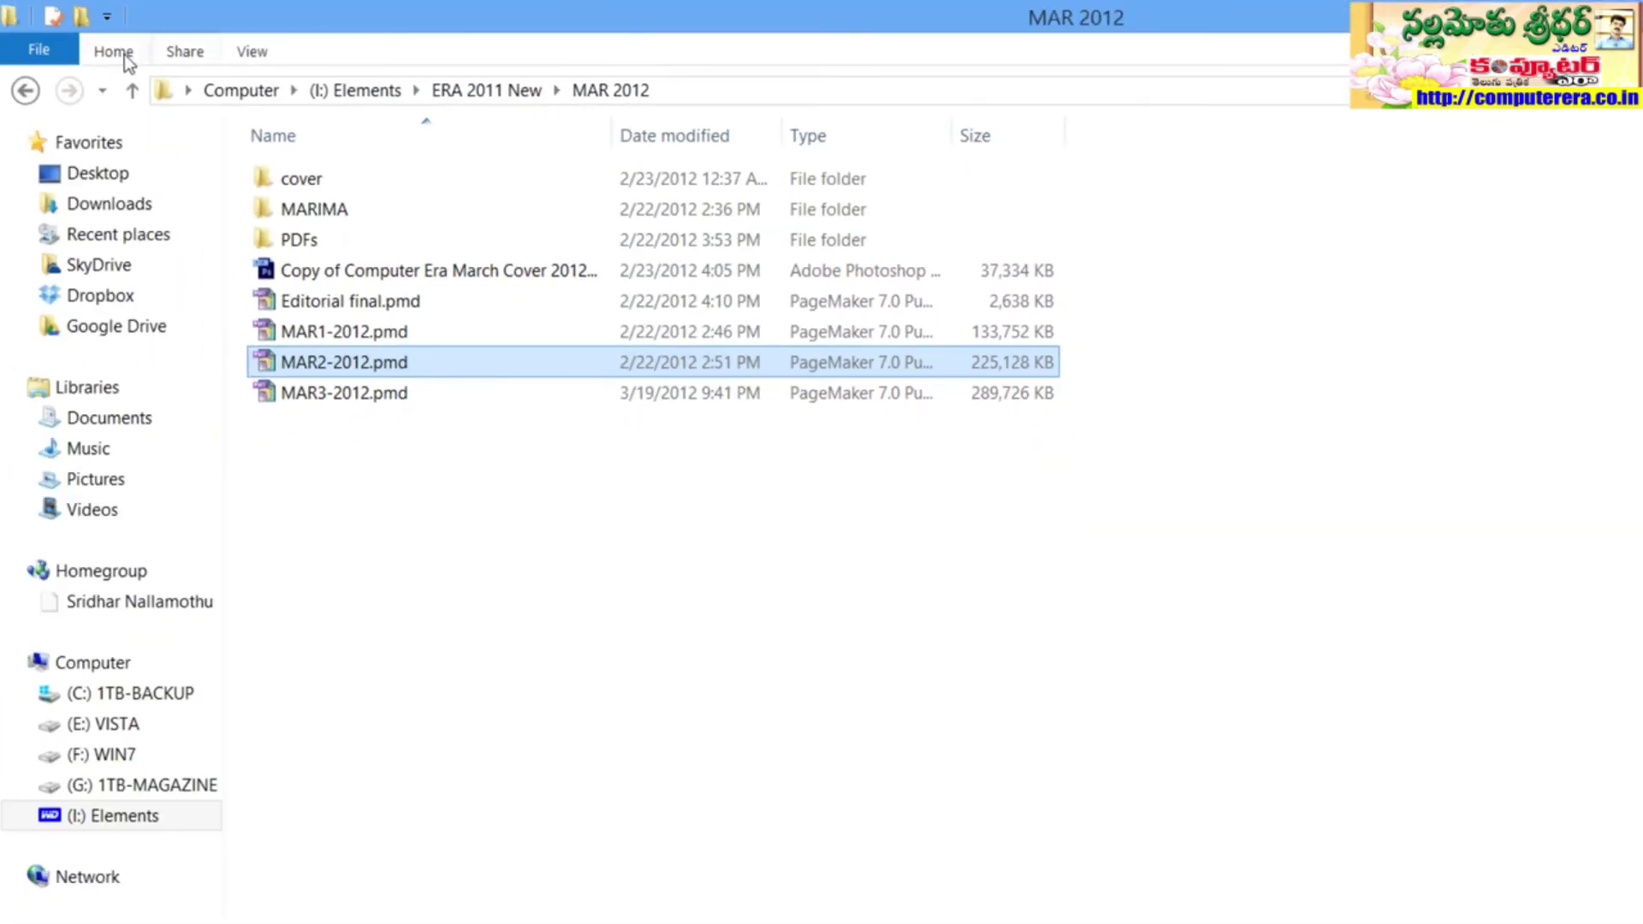
click(113, 52)
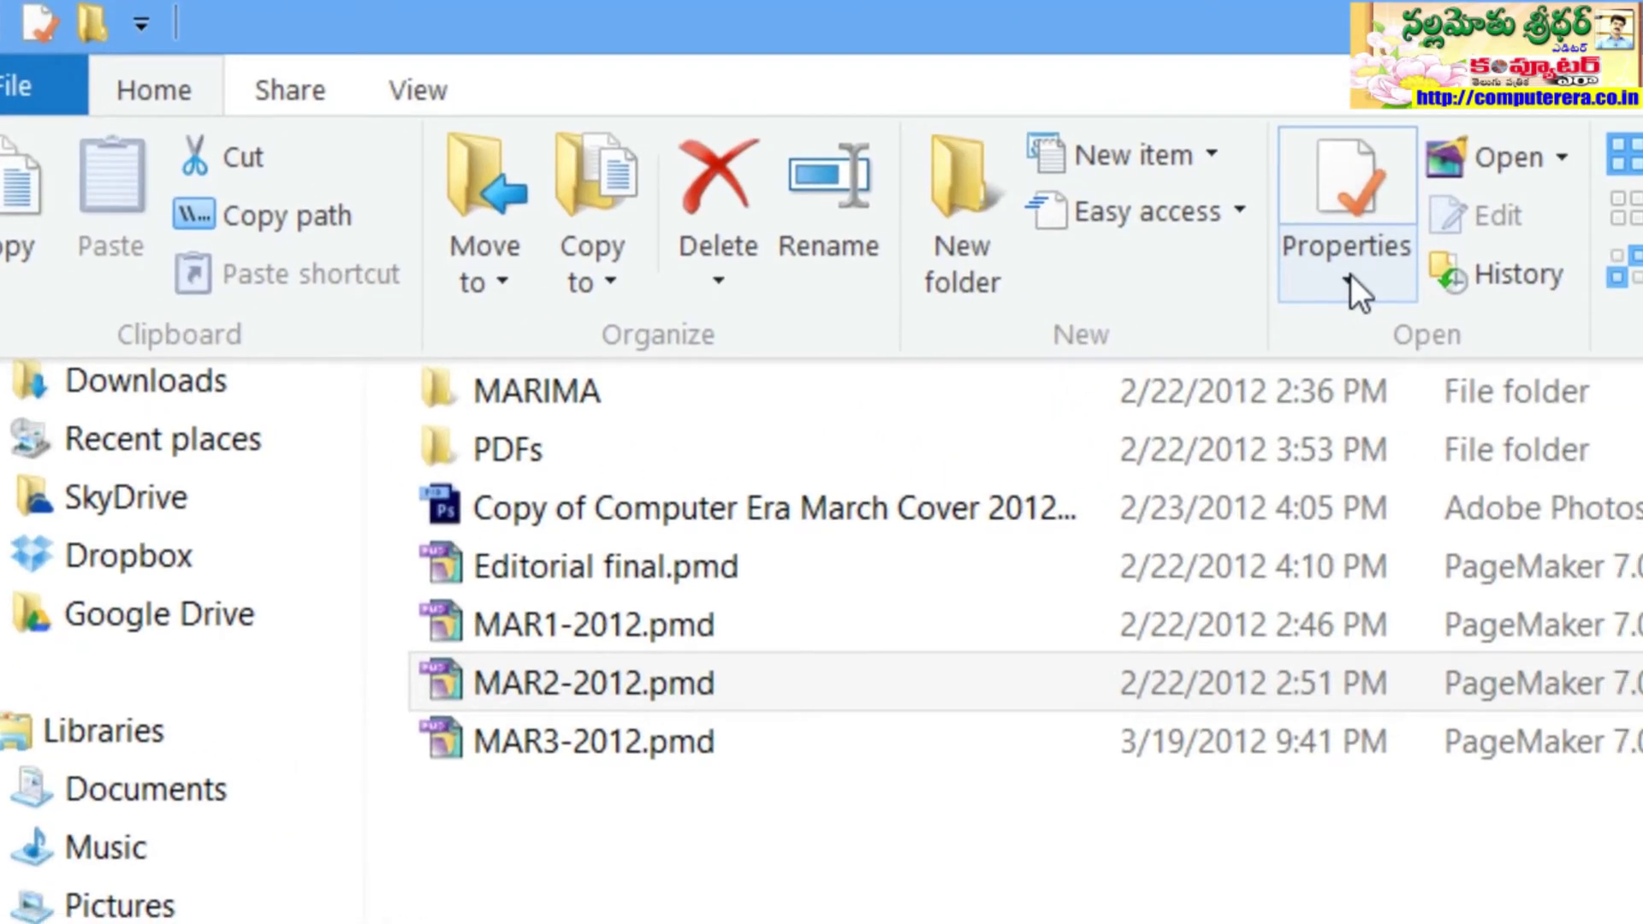
click(738, 151)
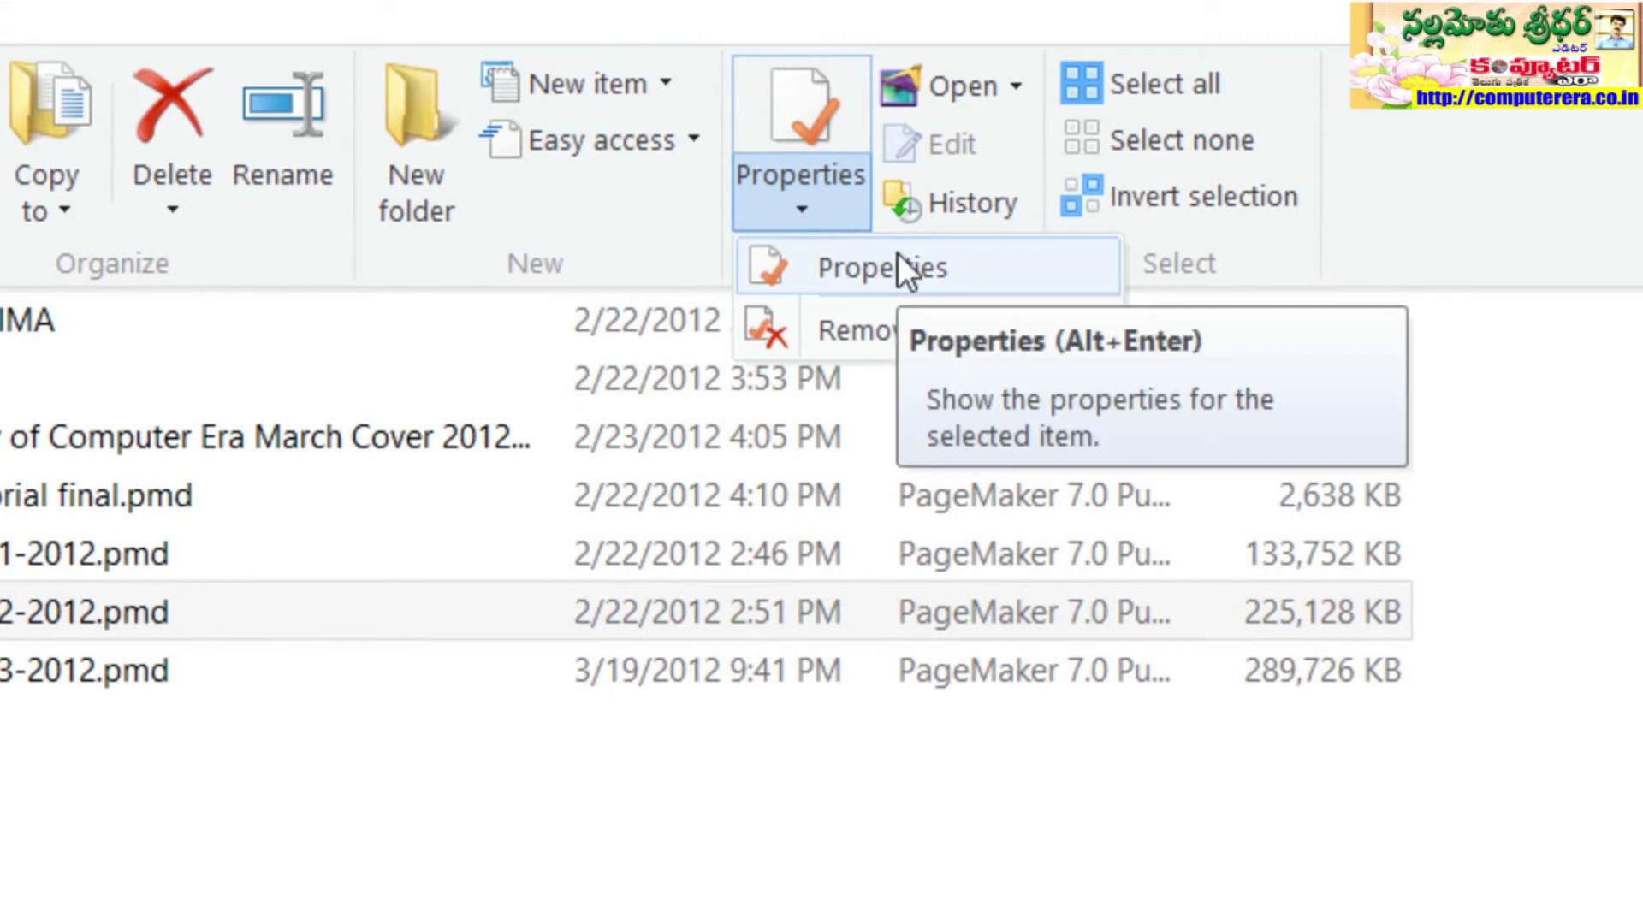
click(897, 253)
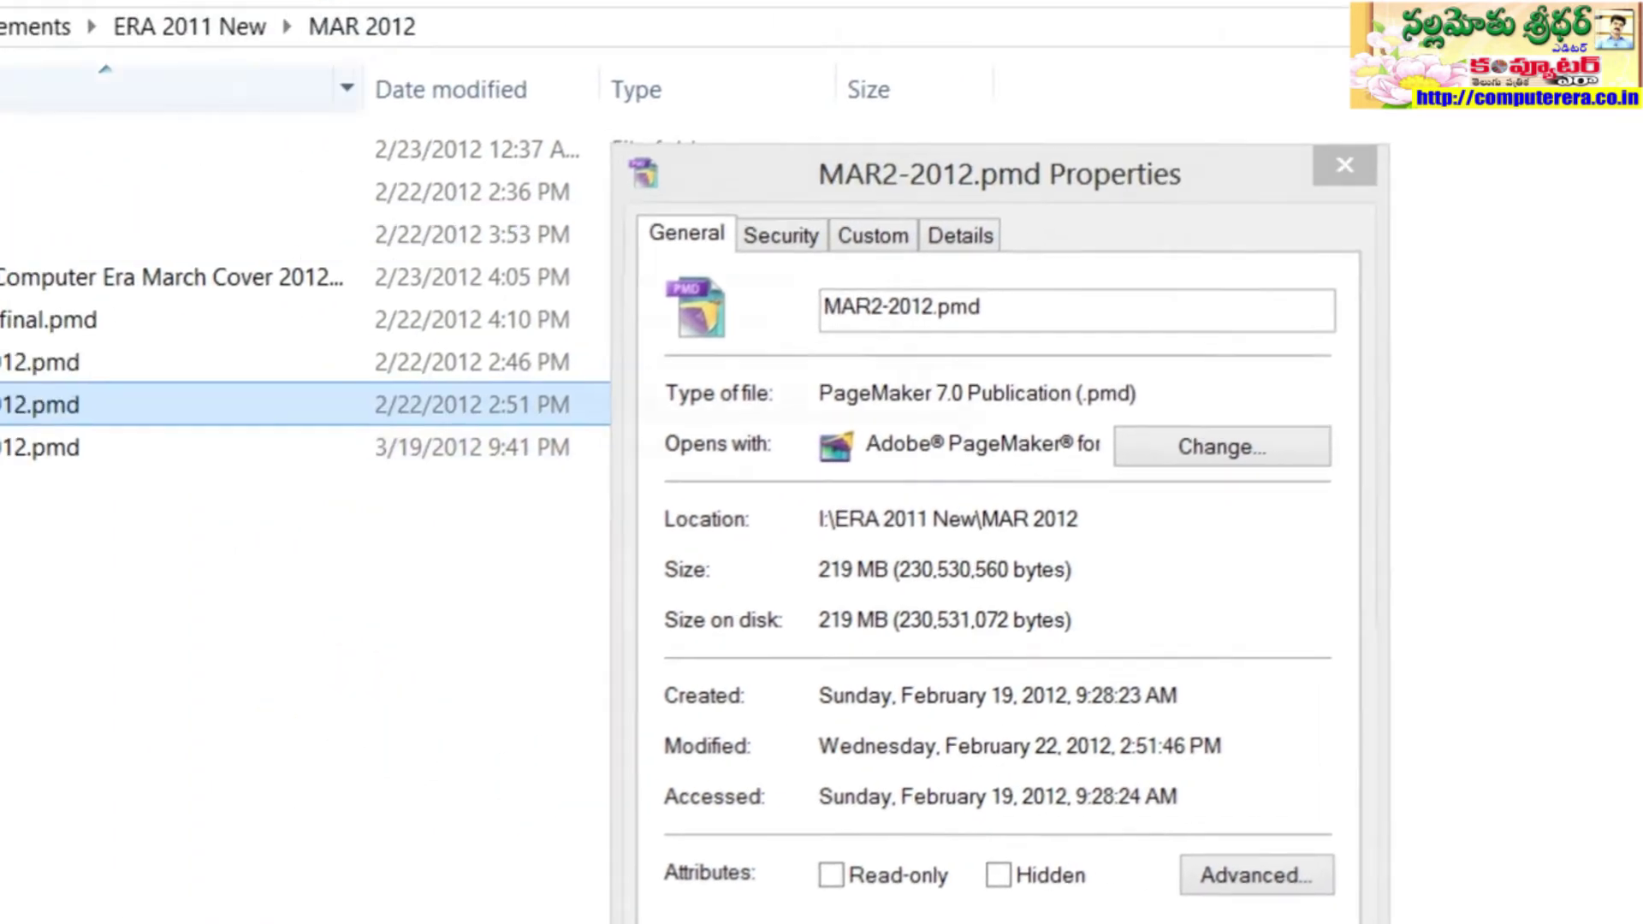
key(Escape)
click(216, 77)
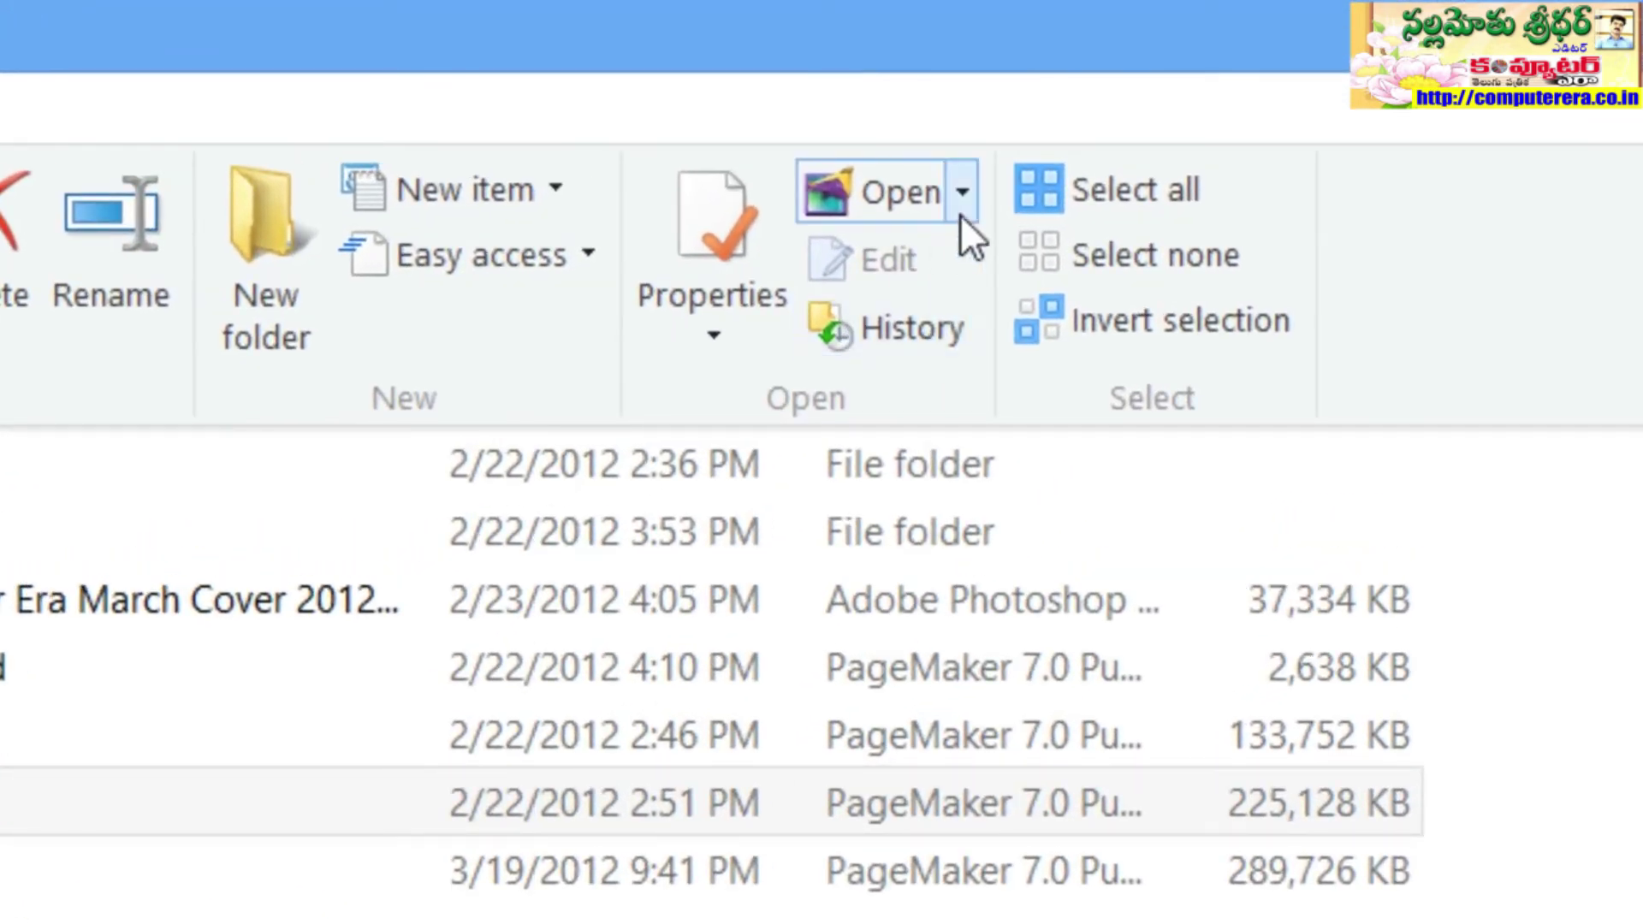
click(917, 342)
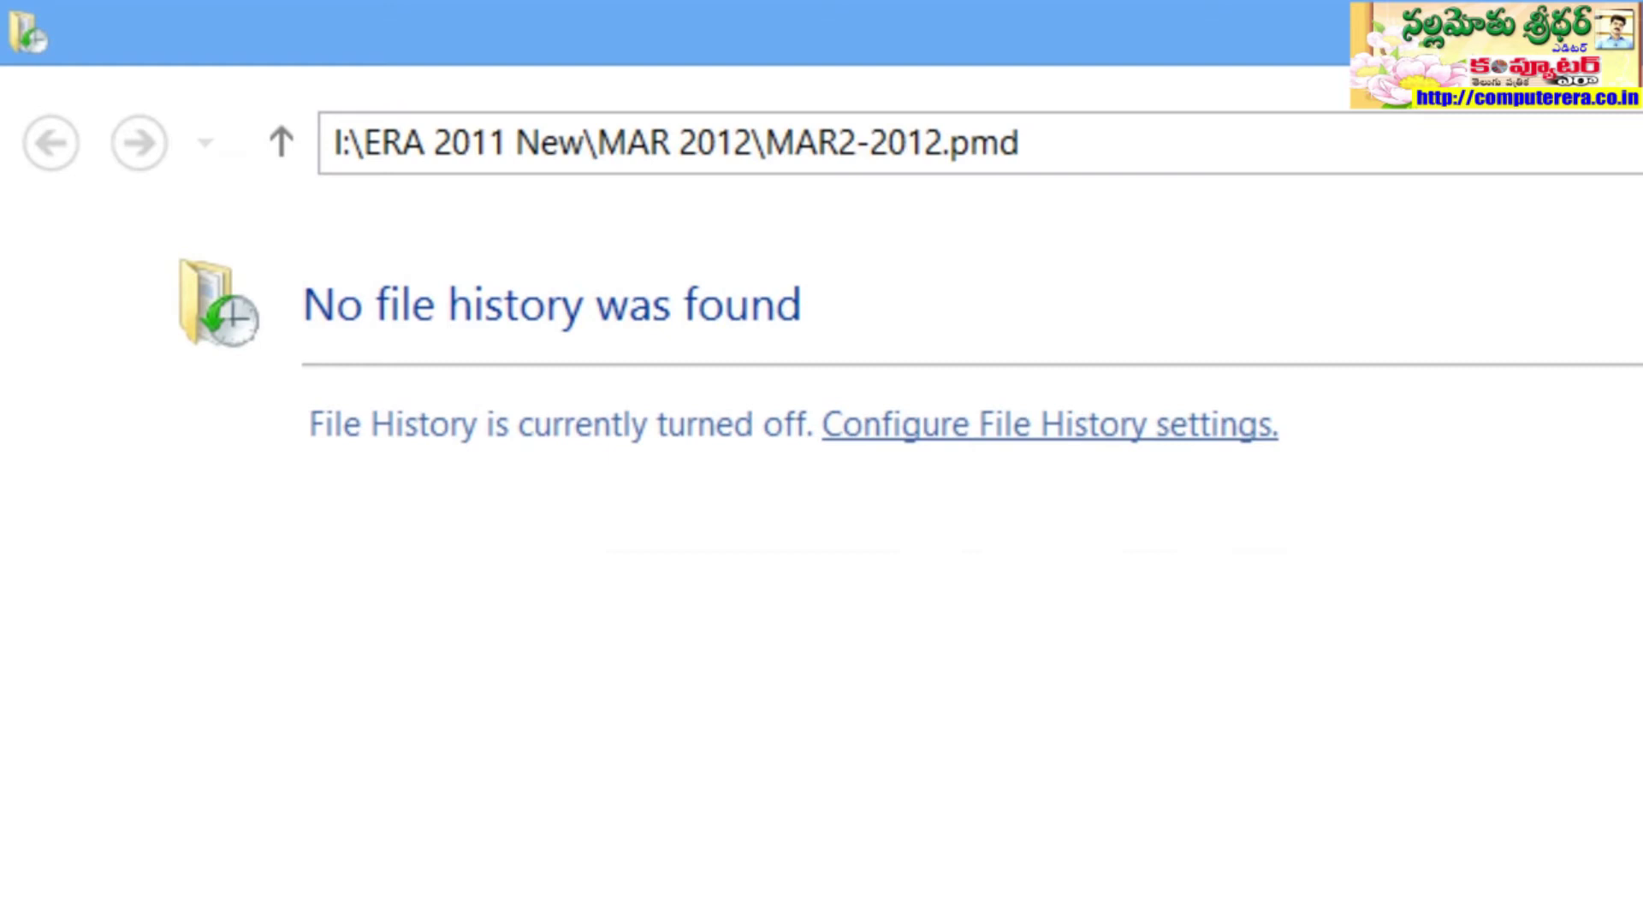
key(alt+F4)
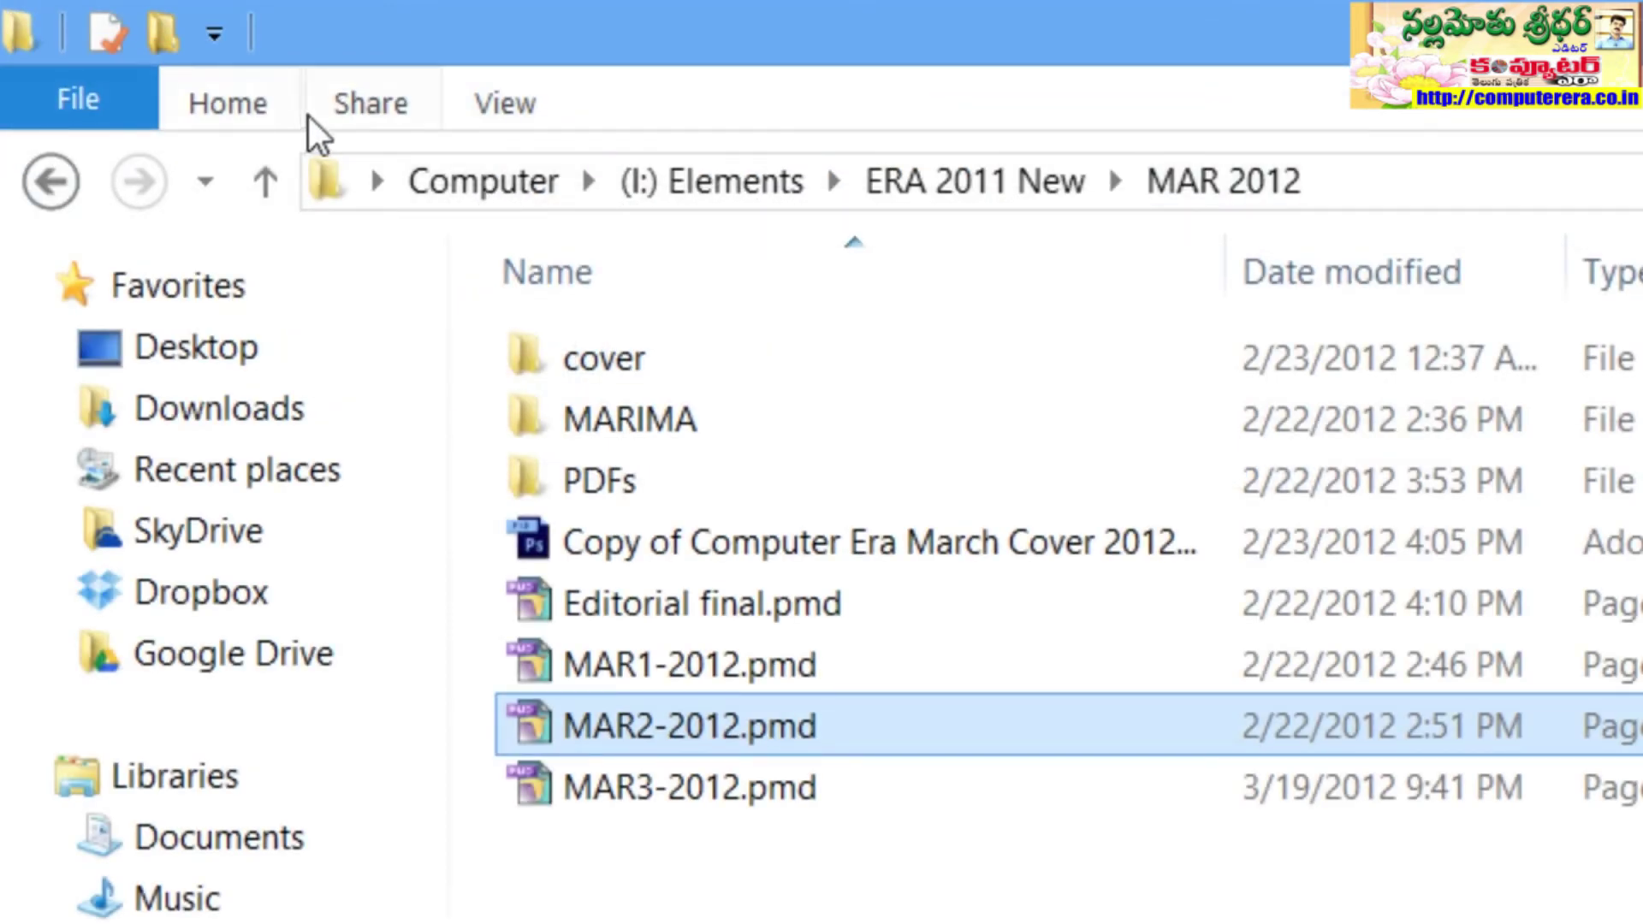
click(246, 115)
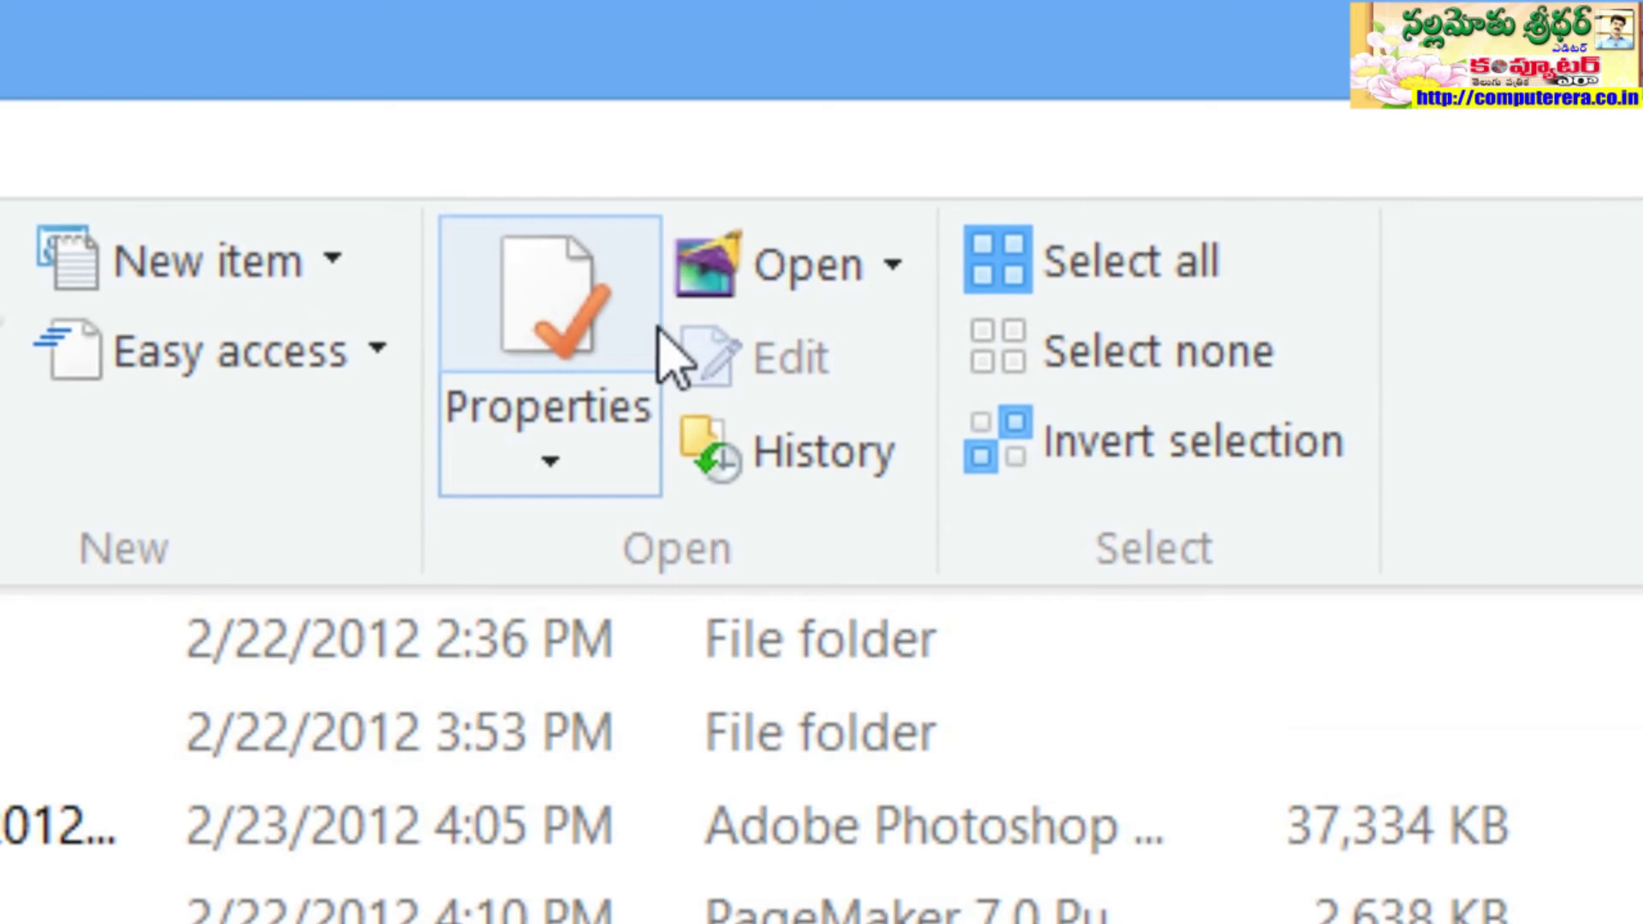
click(891, 265)
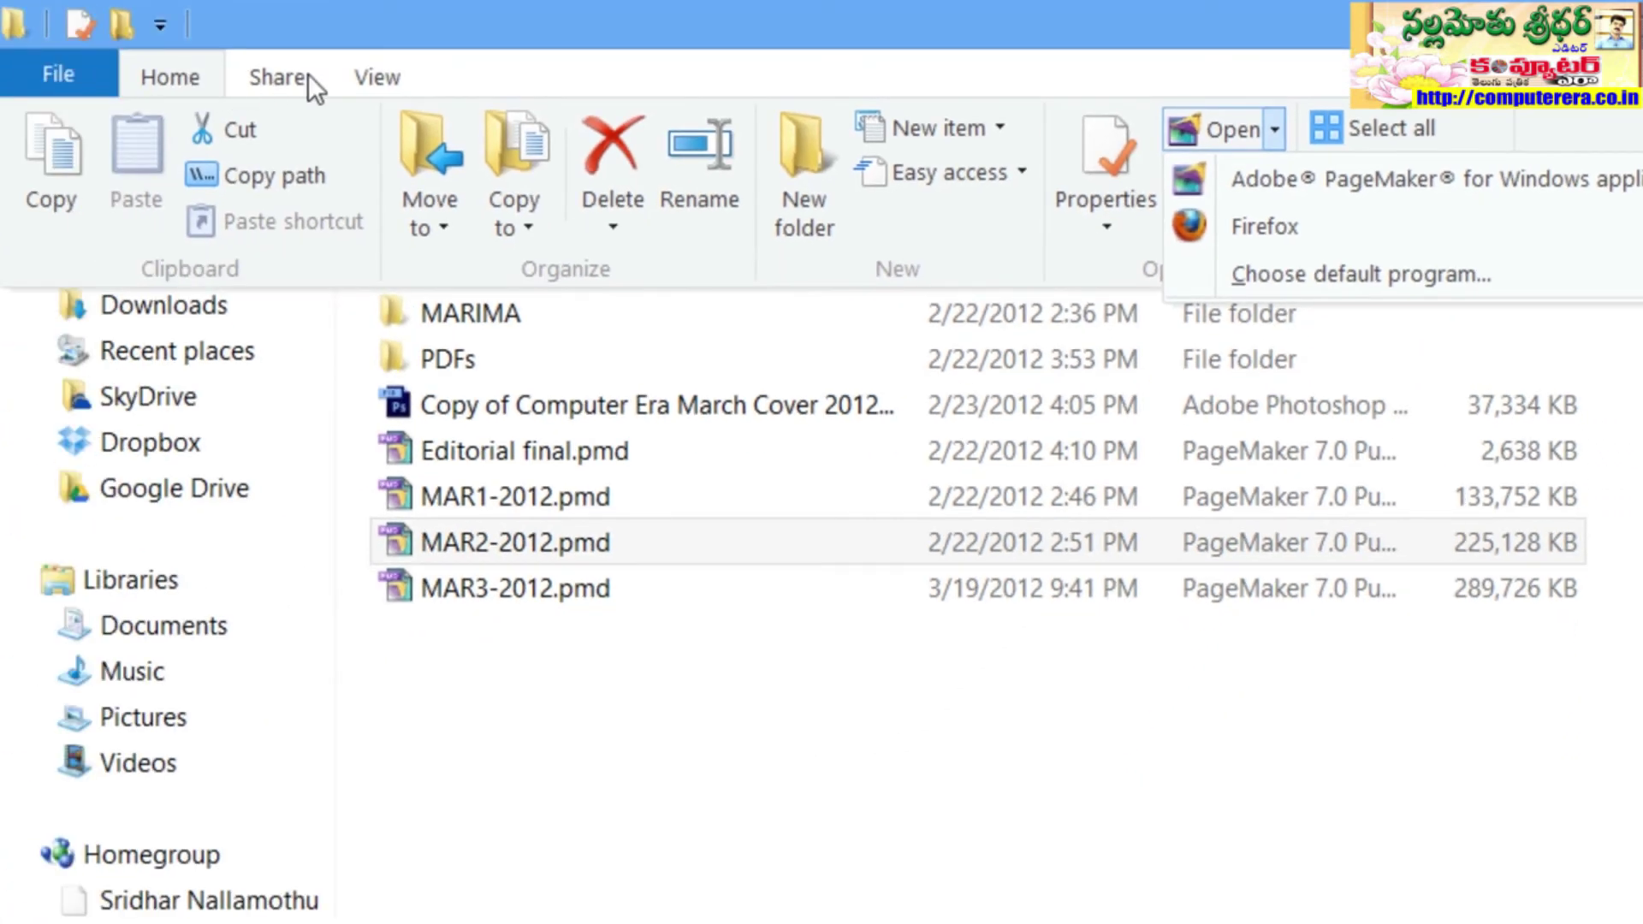
click(308, 74)
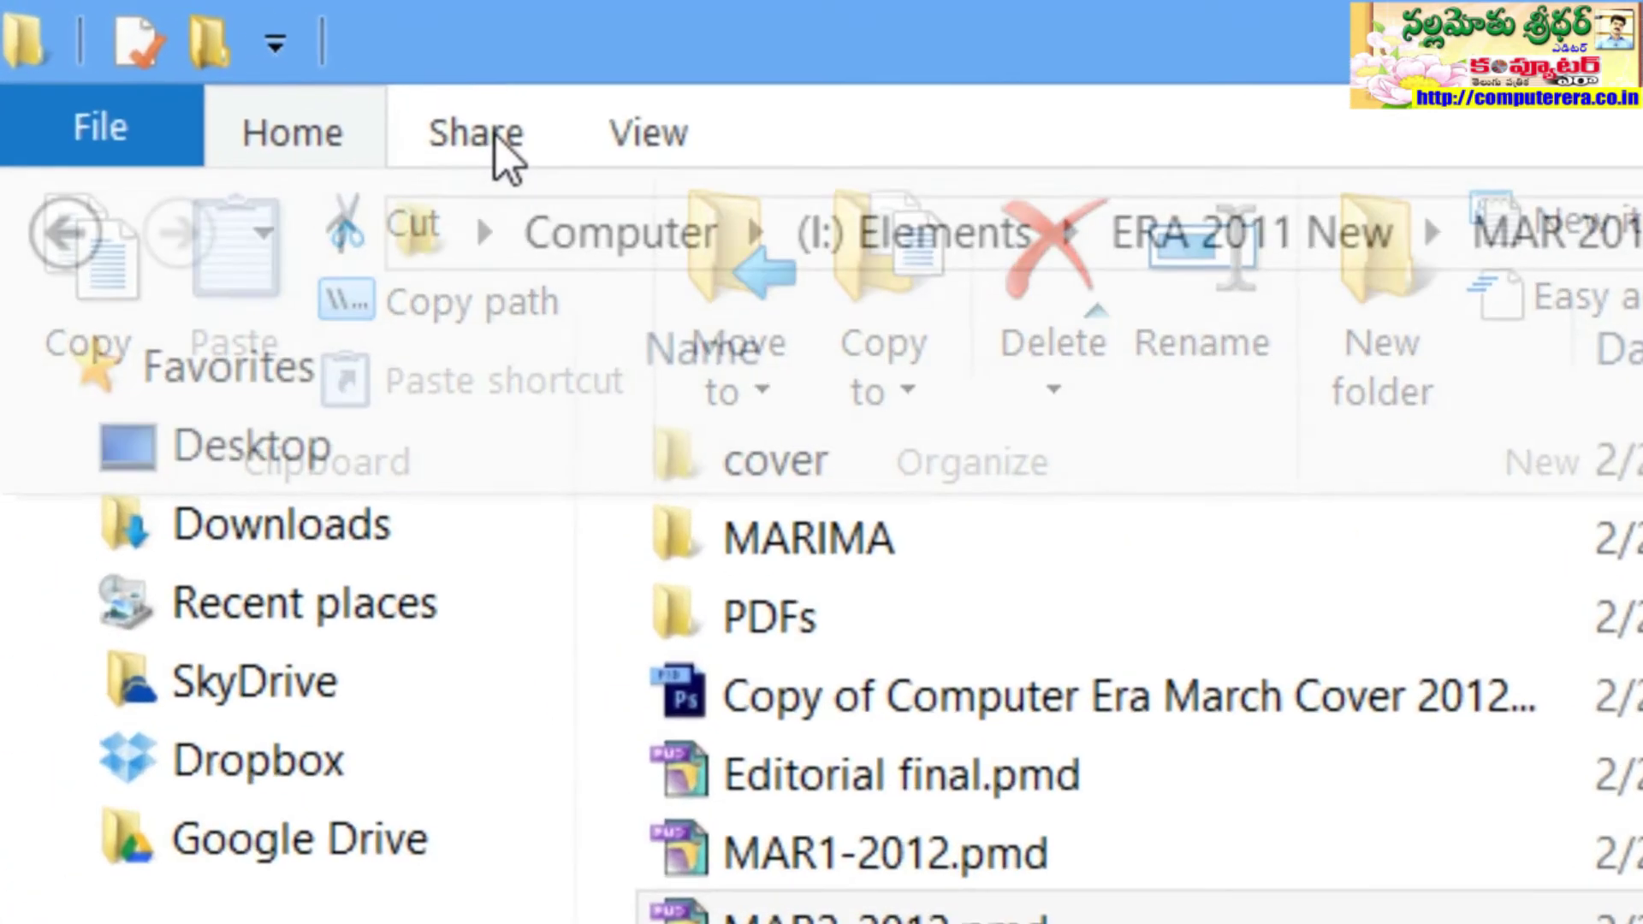
click(496, 141)
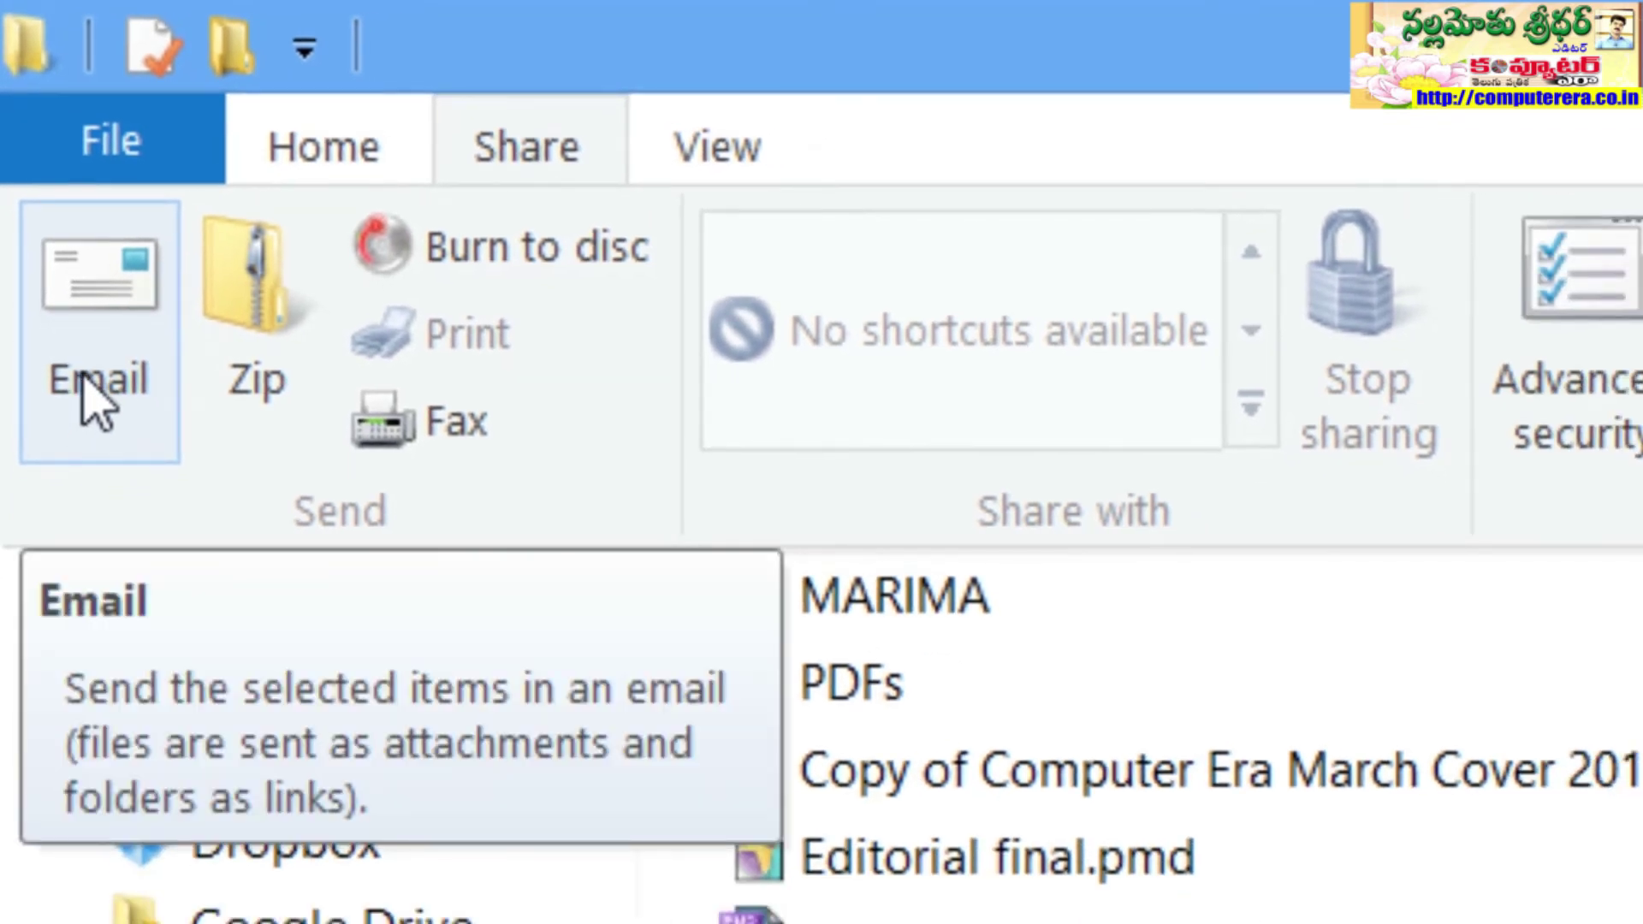
click(152, 428)
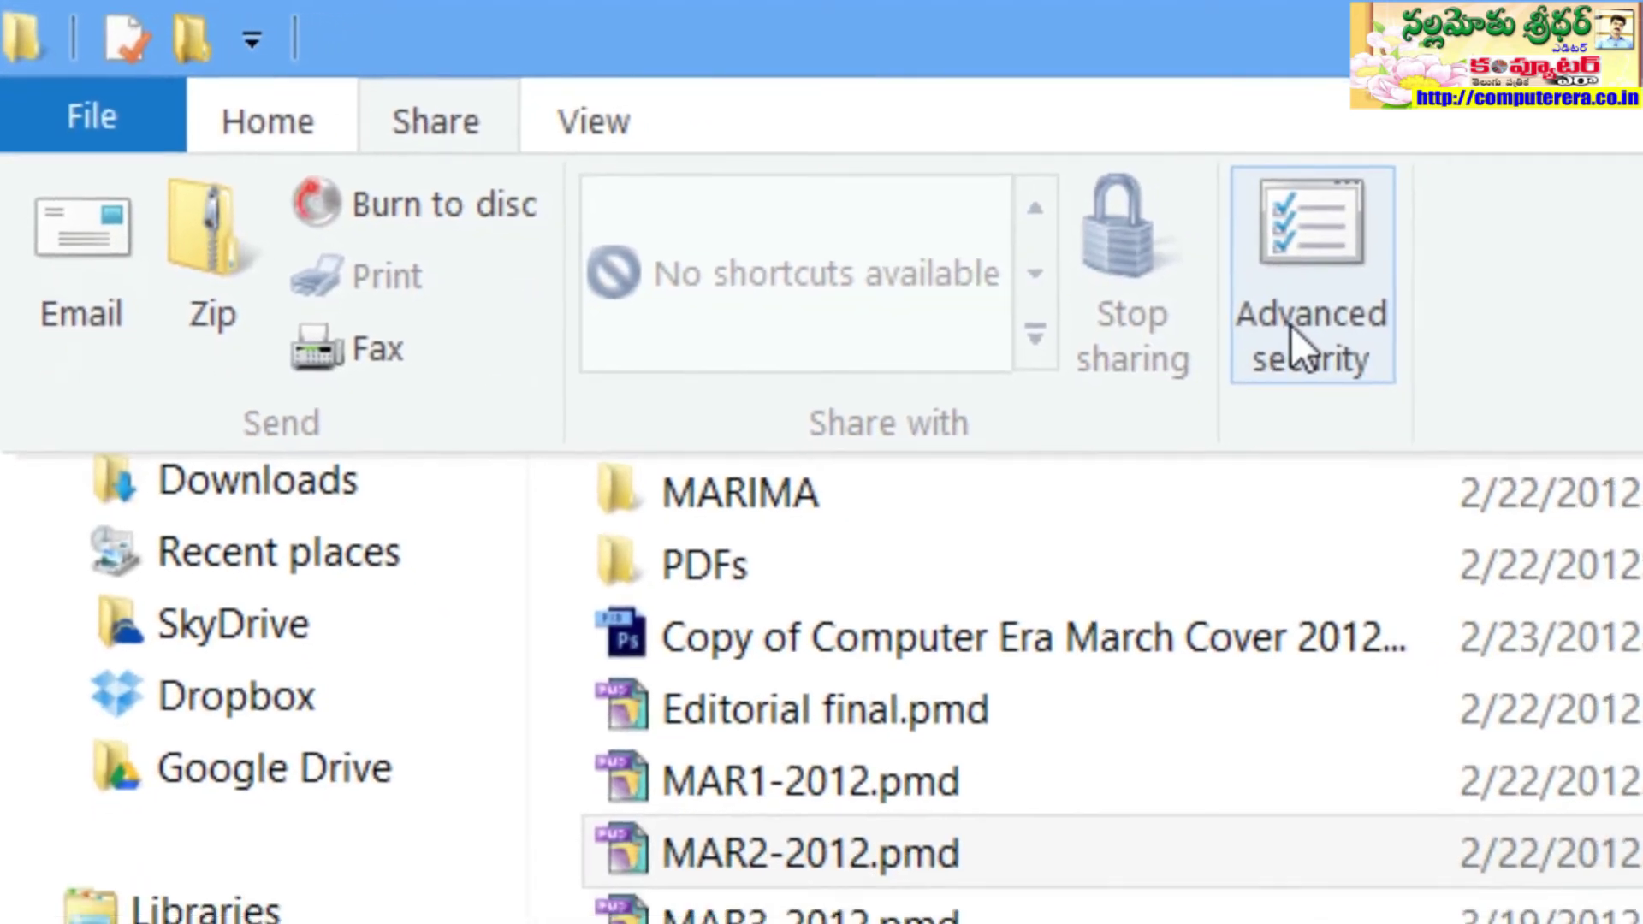
click(1591, 410)
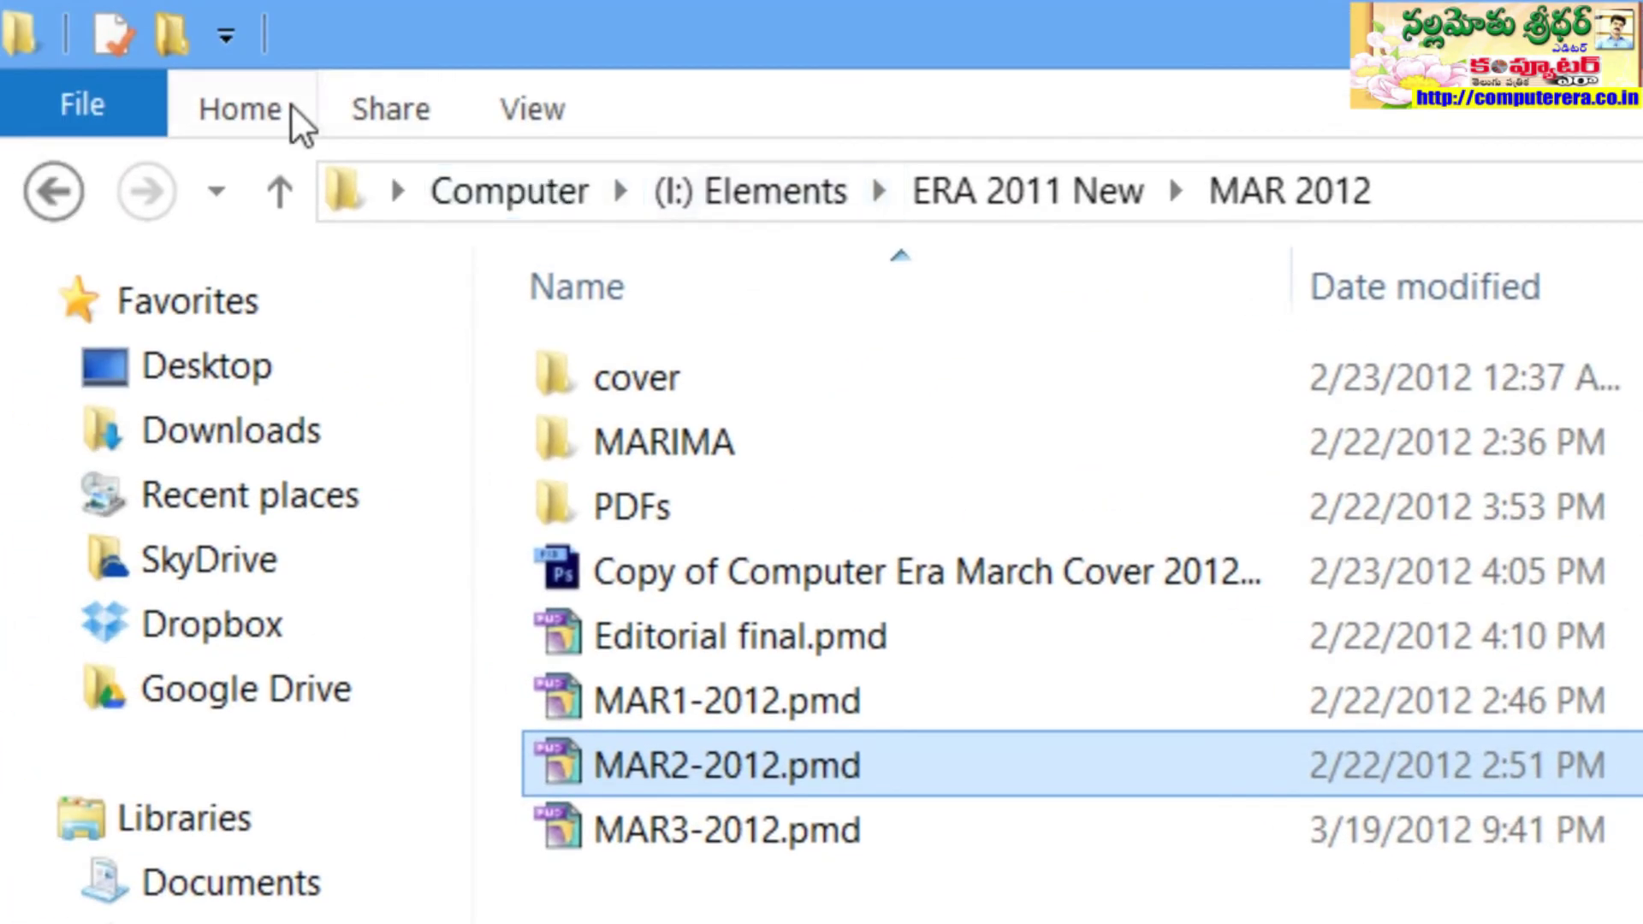
- Look through the Share and View tabs and the Sort by choices, leaving the View tab shown
click(412, 124)
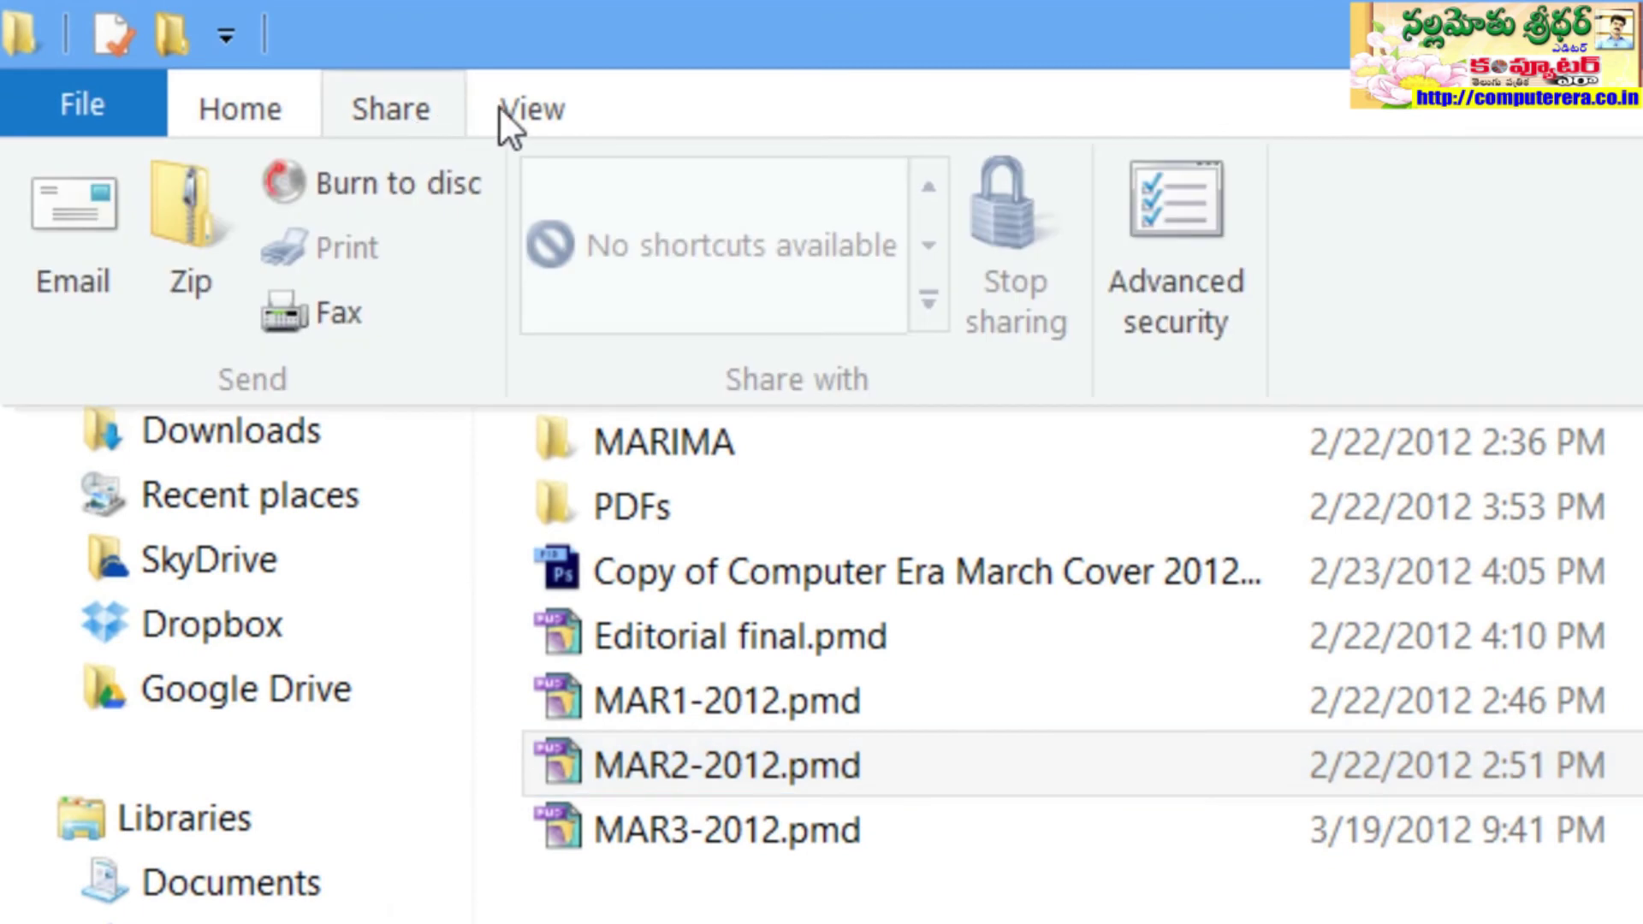
click(532, 108)
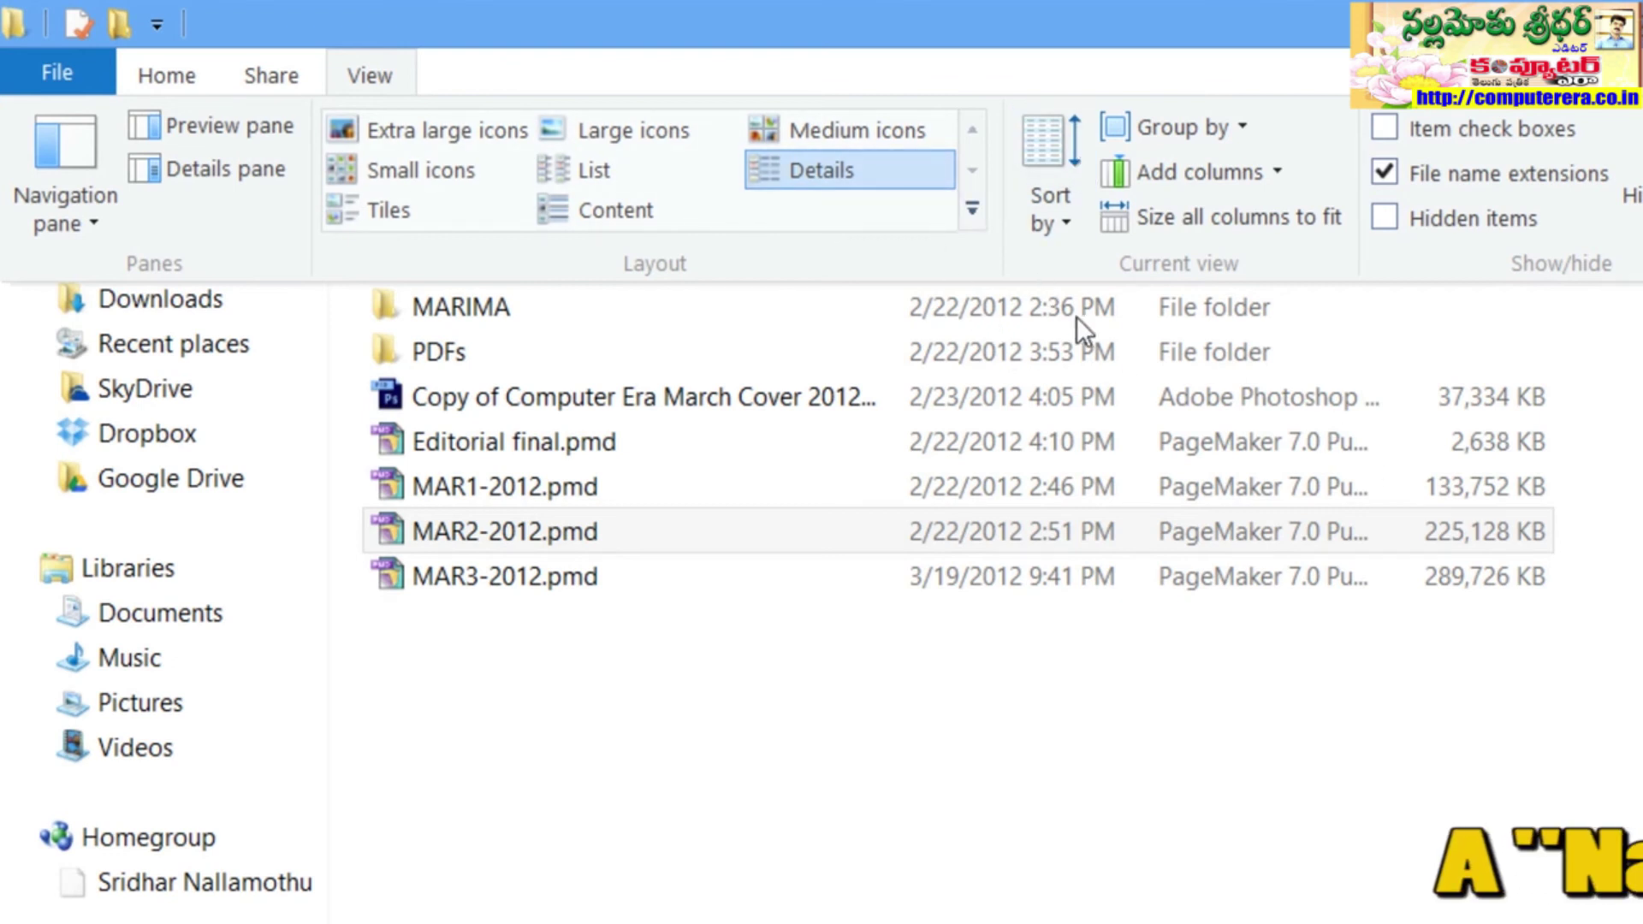
click(1065, 224)
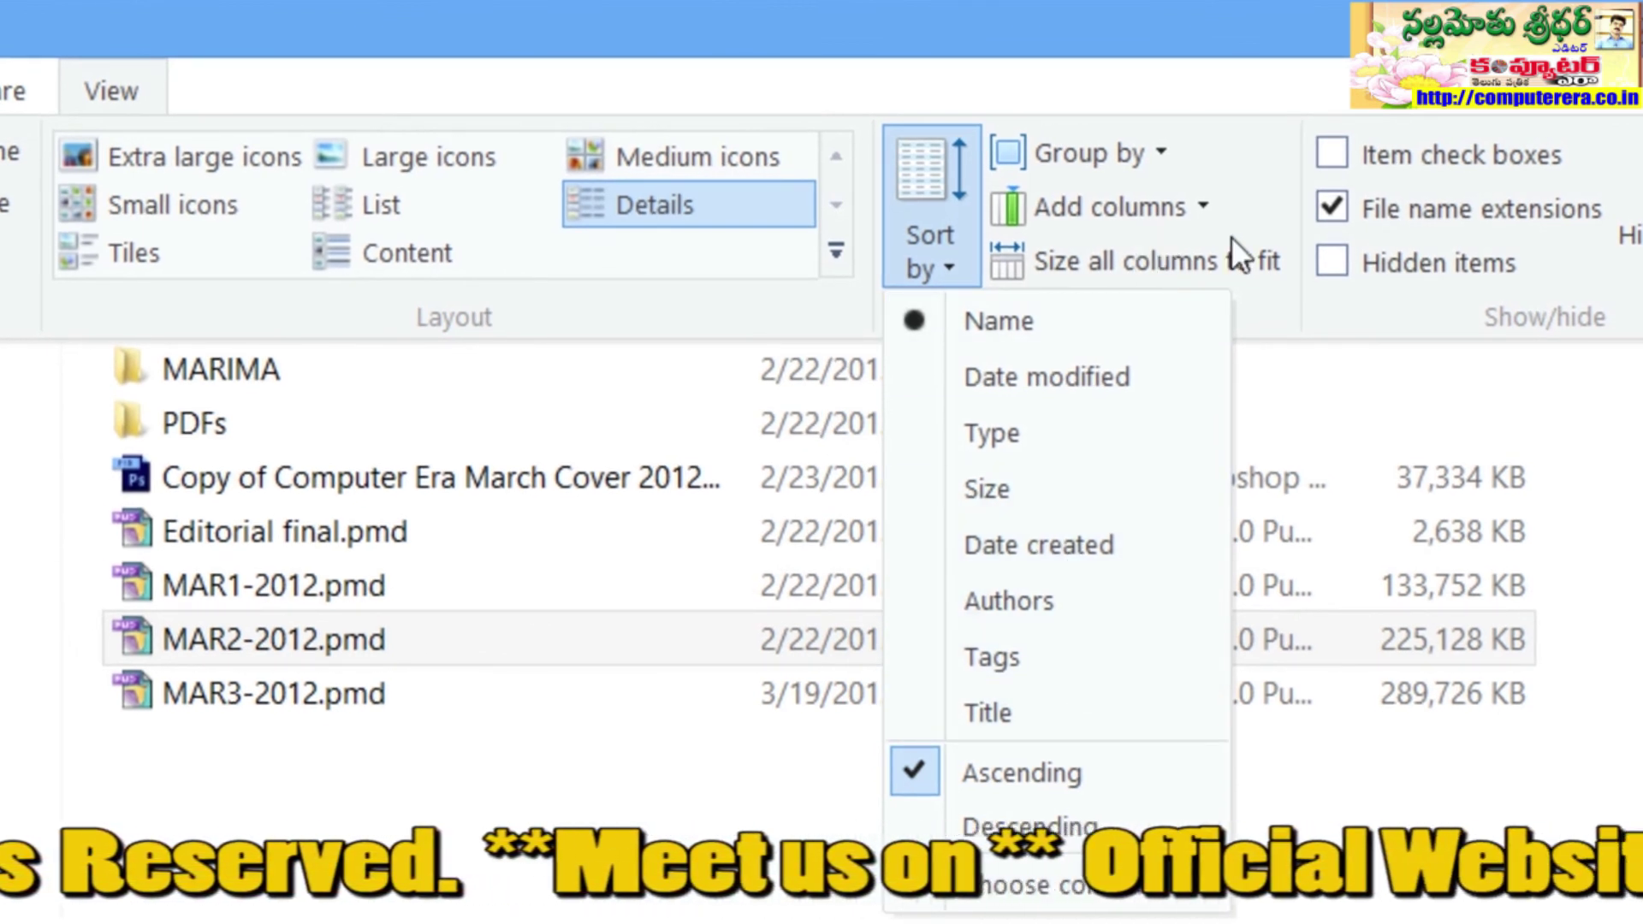
click(1318, 80)
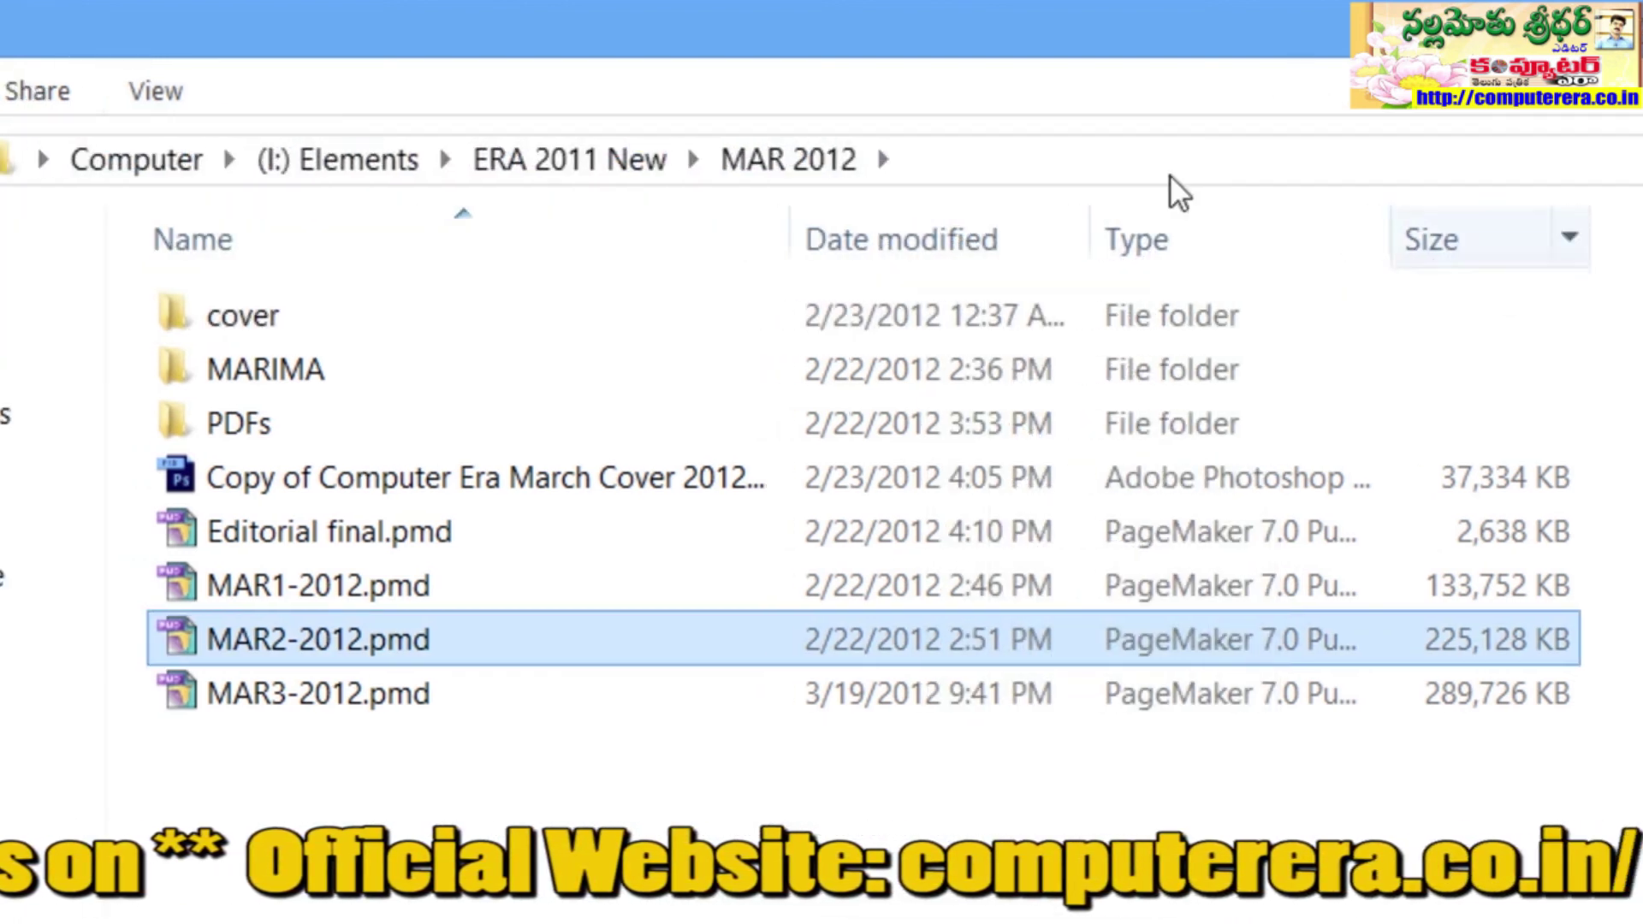
click(432, 92)
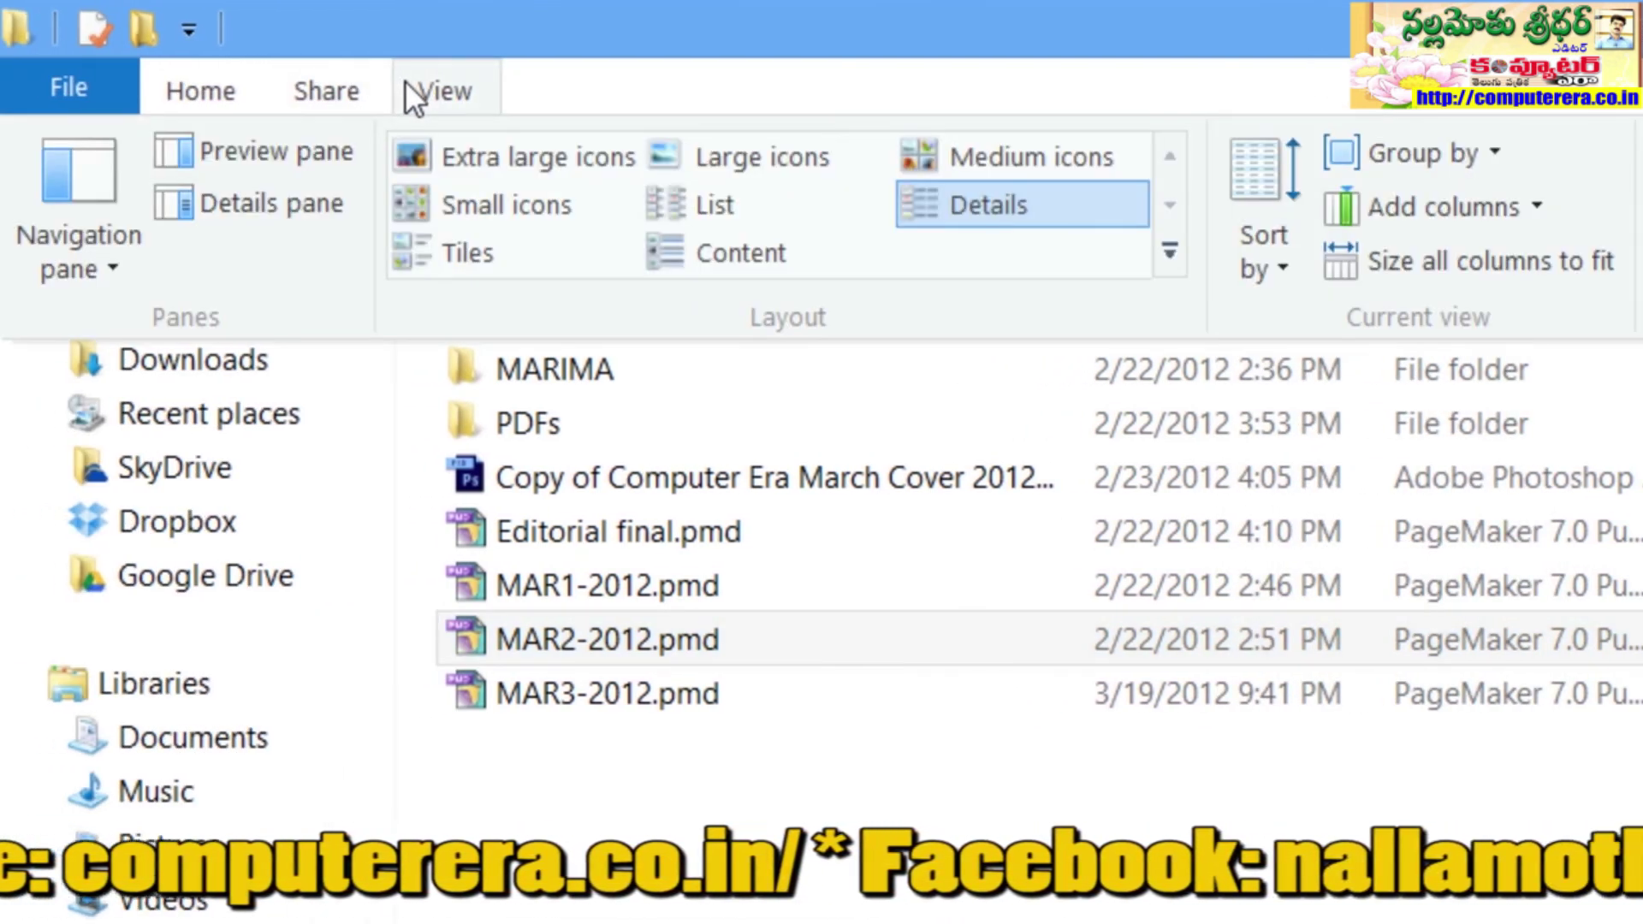